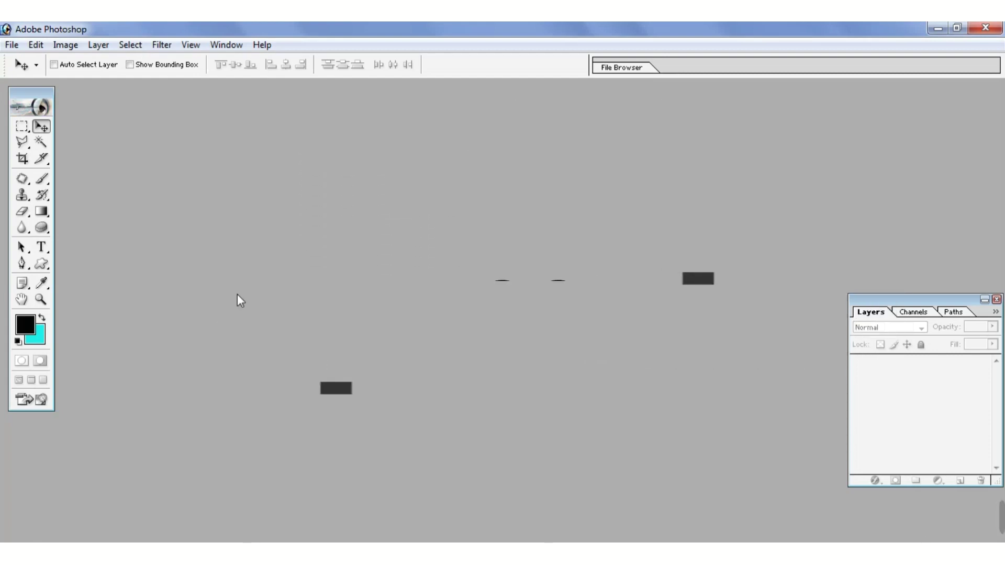
Step: Create a new blank 1200 × 675 pixel document with the Custom Shape Tool active
key(ctrl+n)
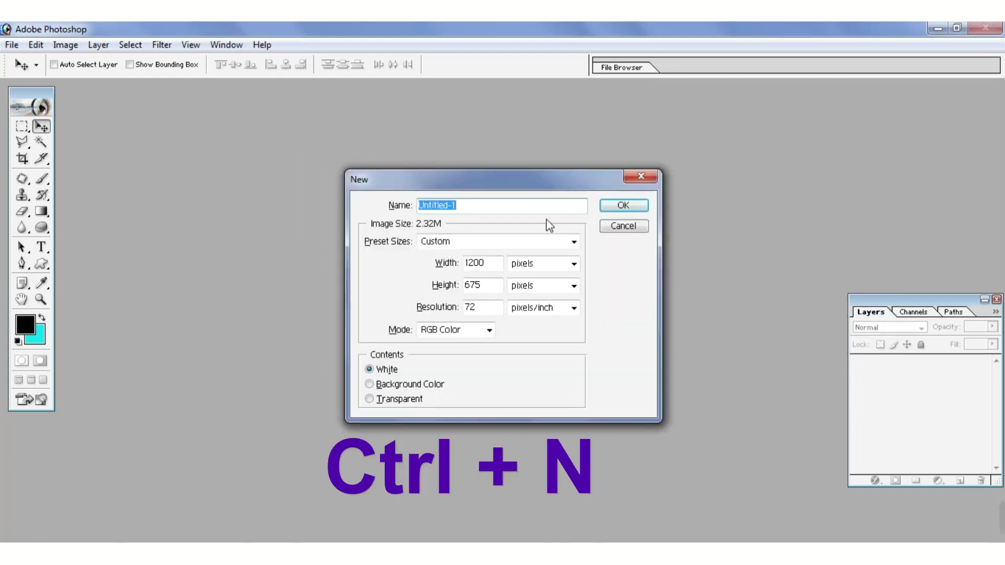
click(621, 204)
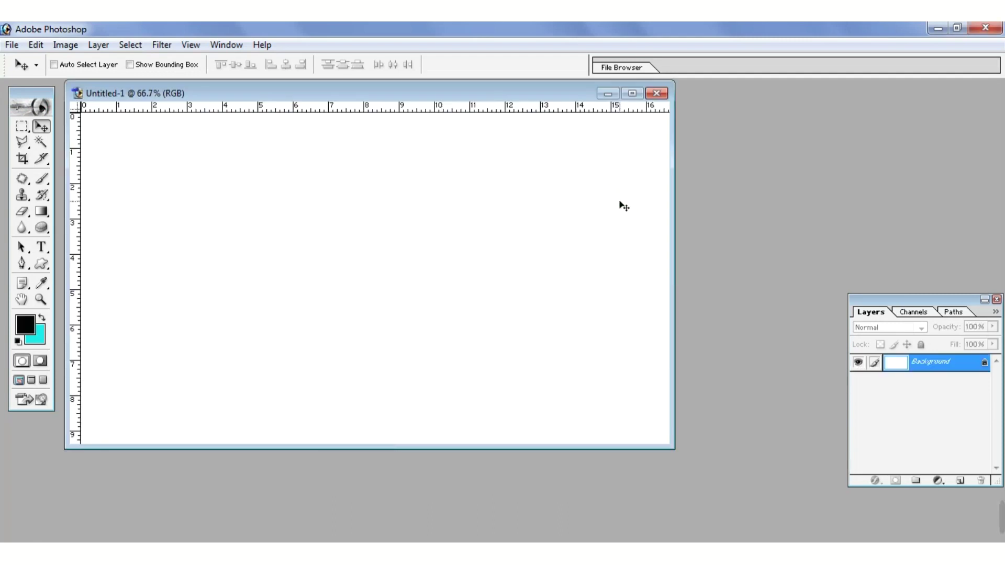
click(42, 266)
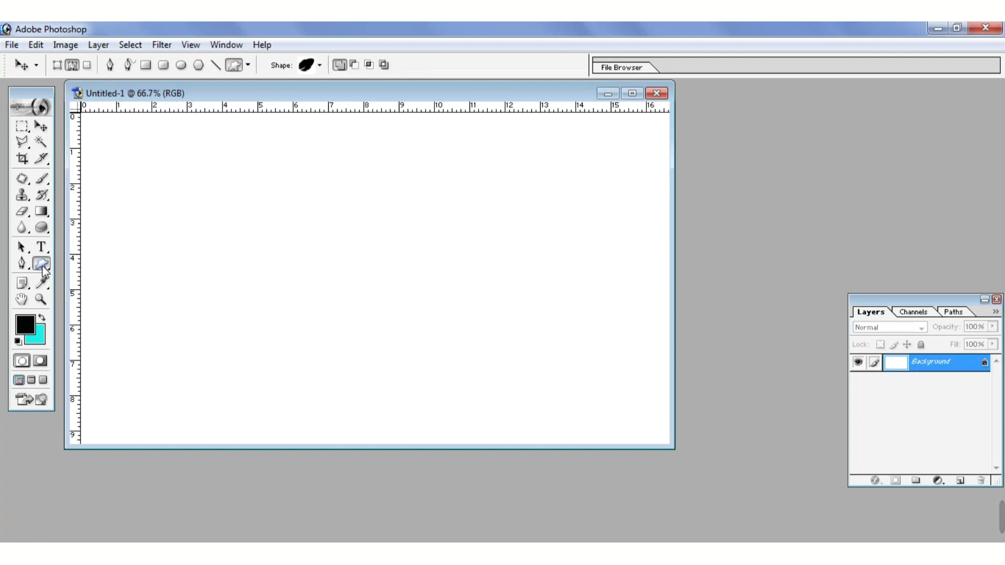
Step: Pick the flower from the custom shape list, then cancel a trial flower outline
click(319, 66)
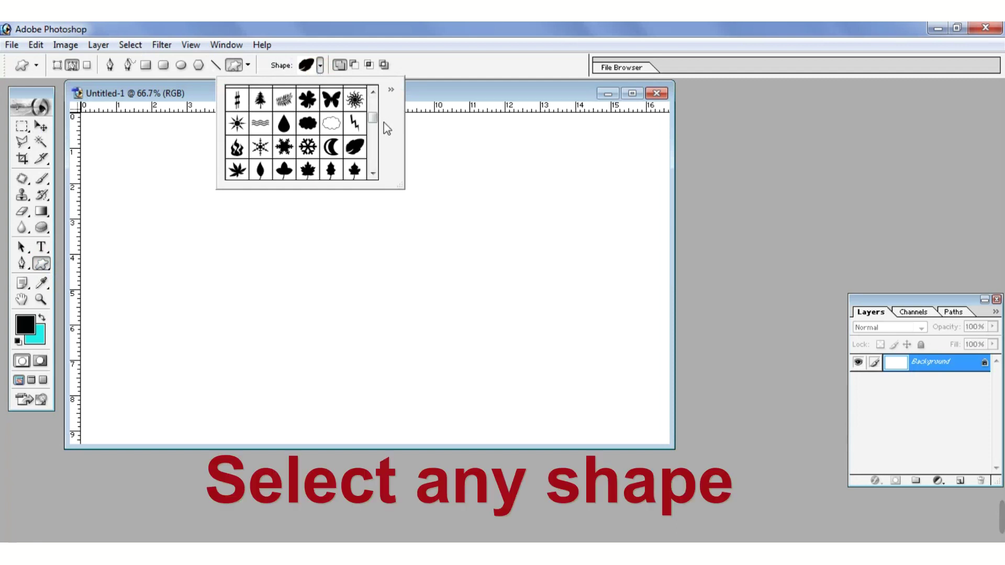
drag(371, 118, 372, 143)
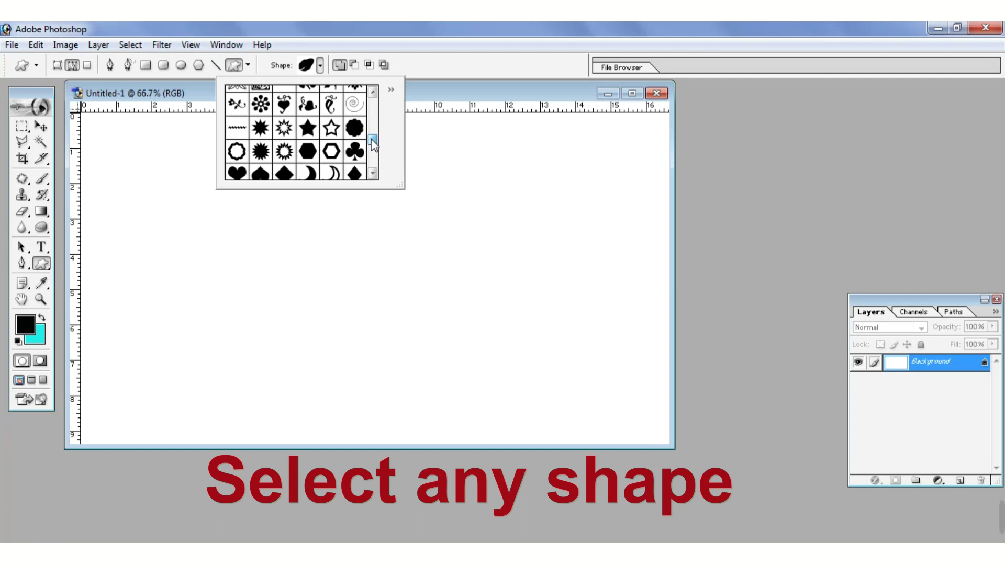
mouse_move(372, 139)
mouse_down()
mouse_move(377, 161)
mouse_move(372, 124)
mouse_up()
click(355, 100)
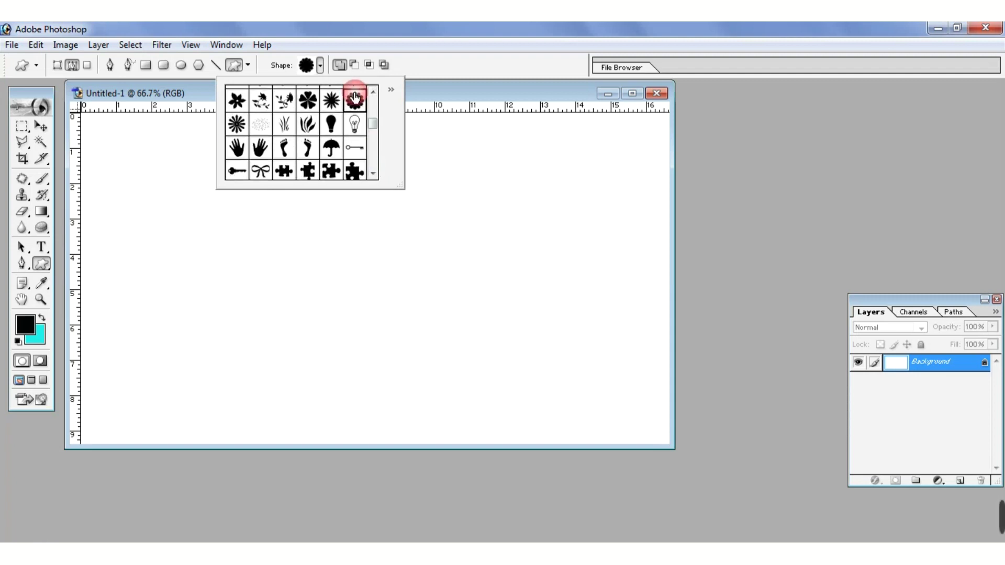
click(455, 261)
drag(455, 261, 672, 455)
key(Escape)
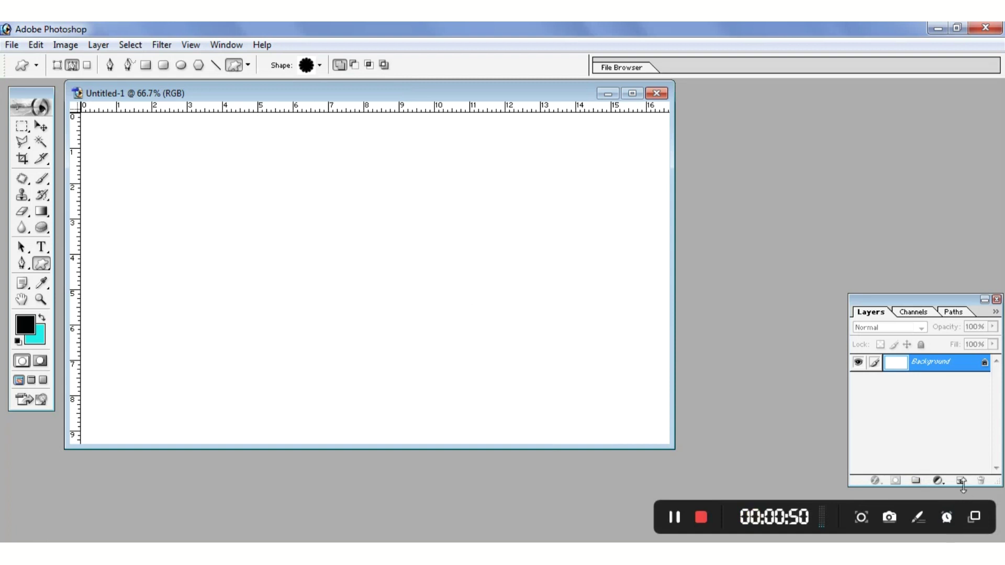
Step: On a new Layer 1, draw a flower at the lower right and fill it solid cyan
click(961, 481)
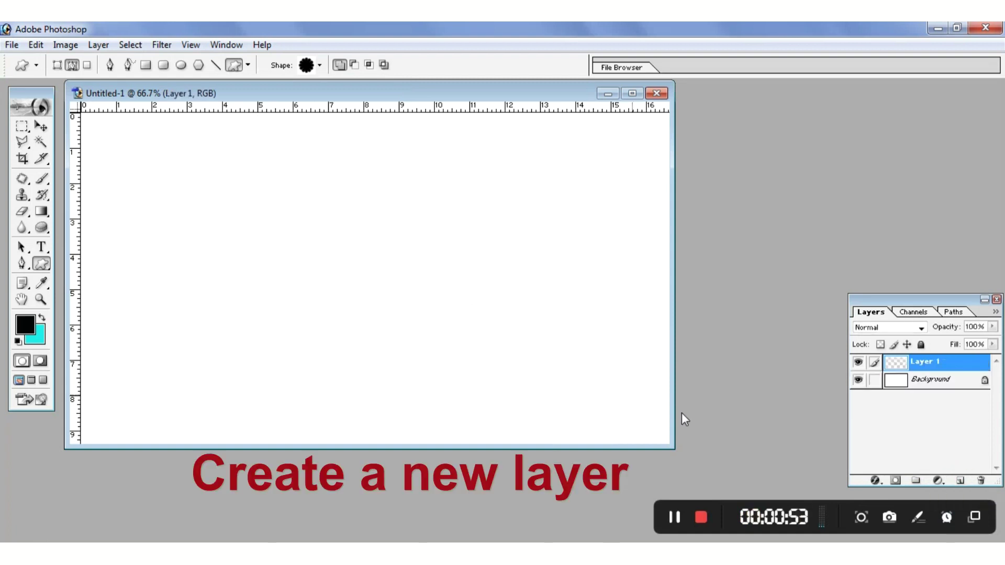
drag(466, 268, 661, 448)
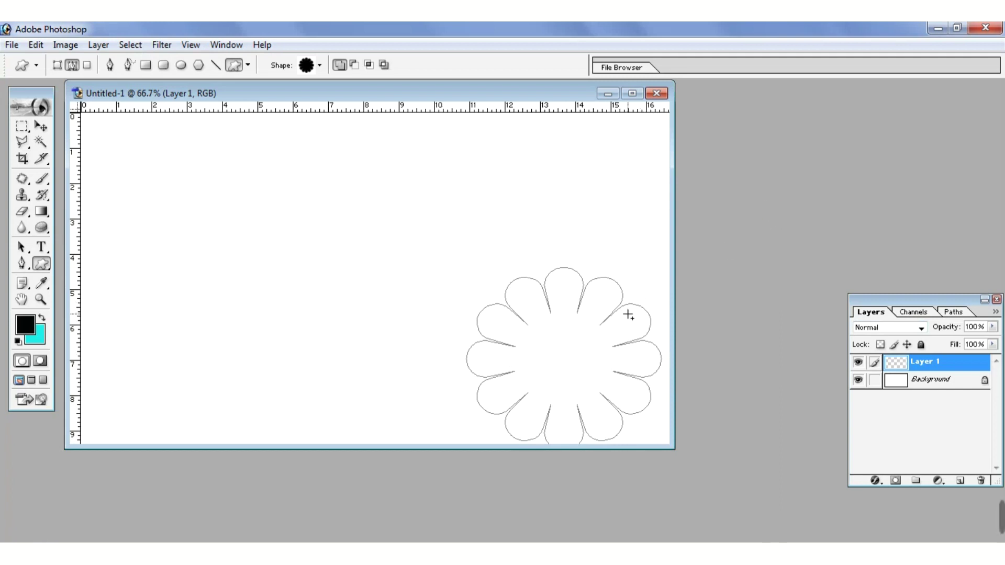
key(ctrl+Return)
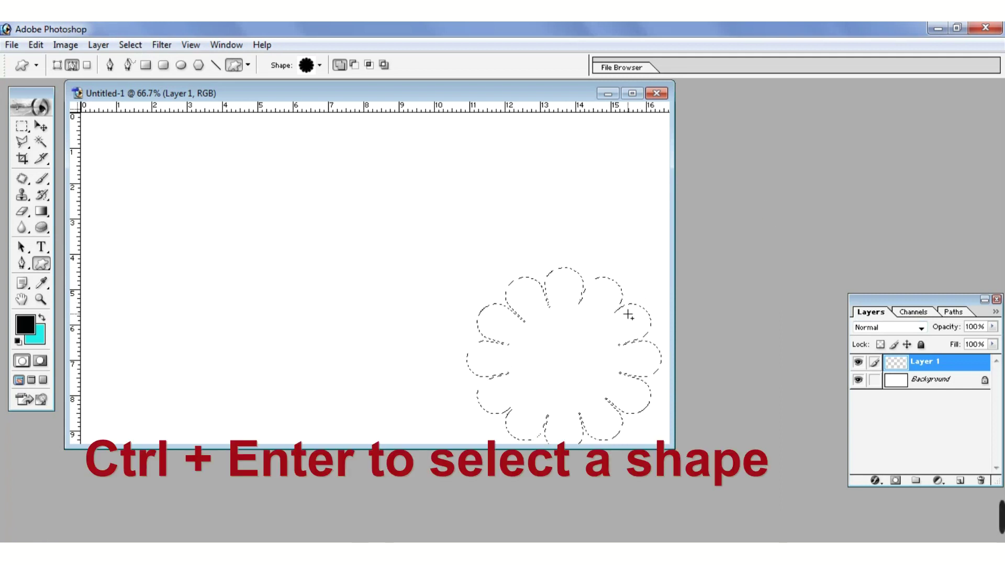
key(ctrl+BackSpace)
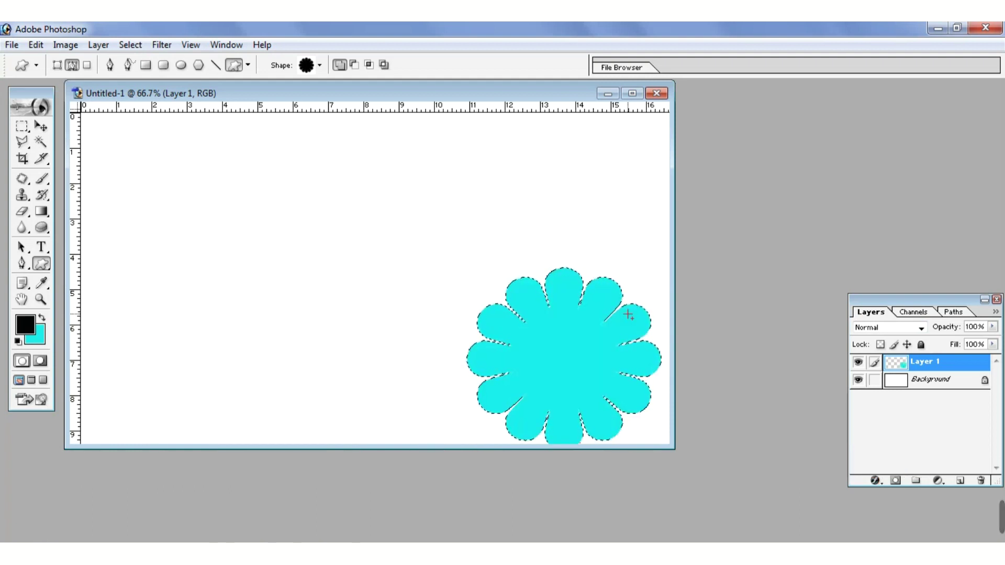
key(ctrl+d)
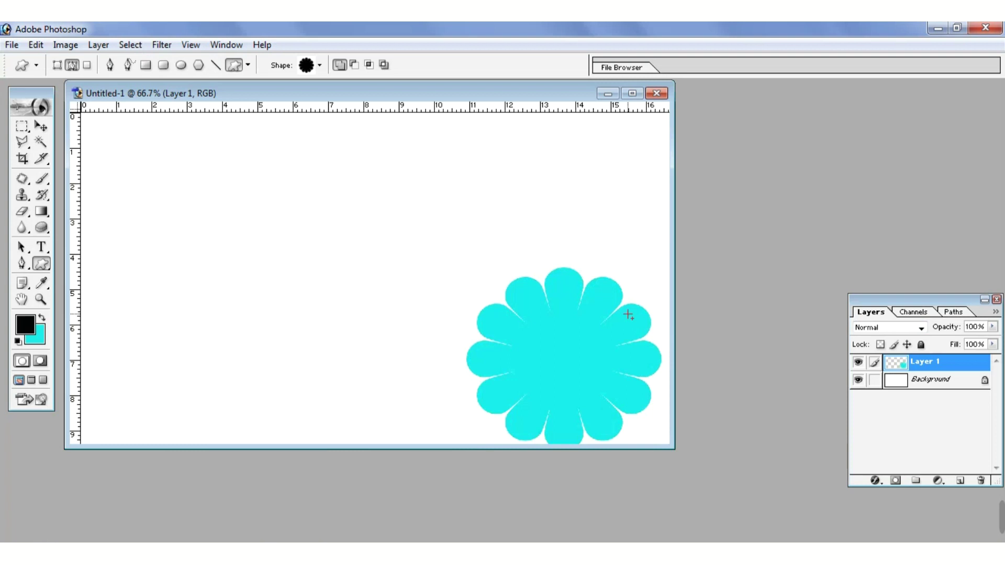
key(ctrl+o)
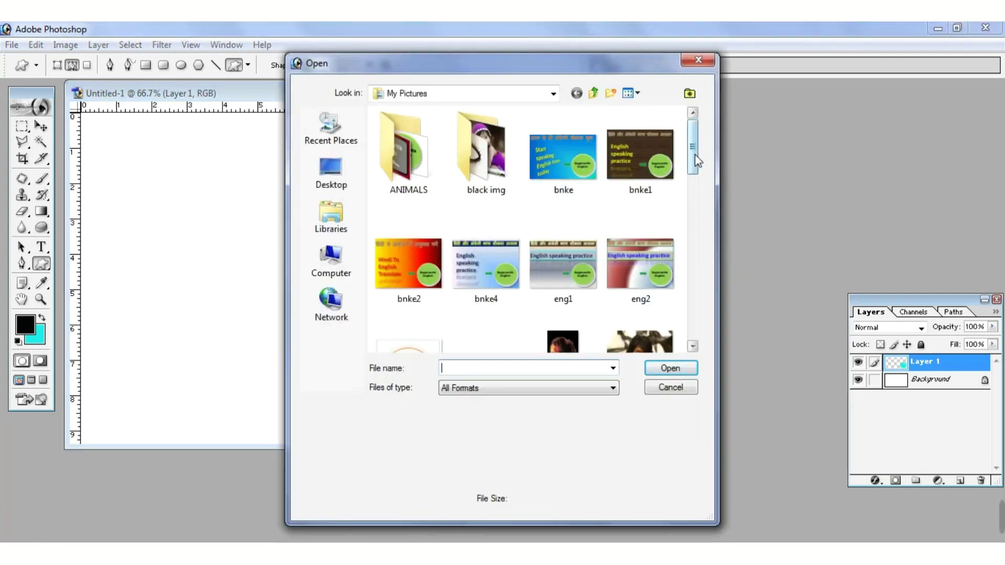
Step: Open the kgfmother2 photo from My Pictures
drag(696, 159, 701, 234)
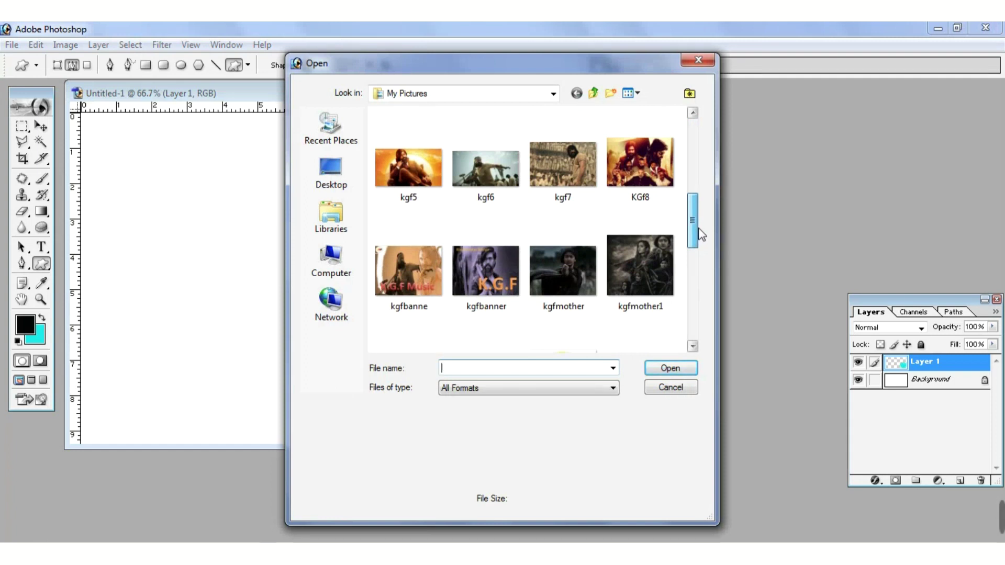
drag(699, 230, 701, 283)
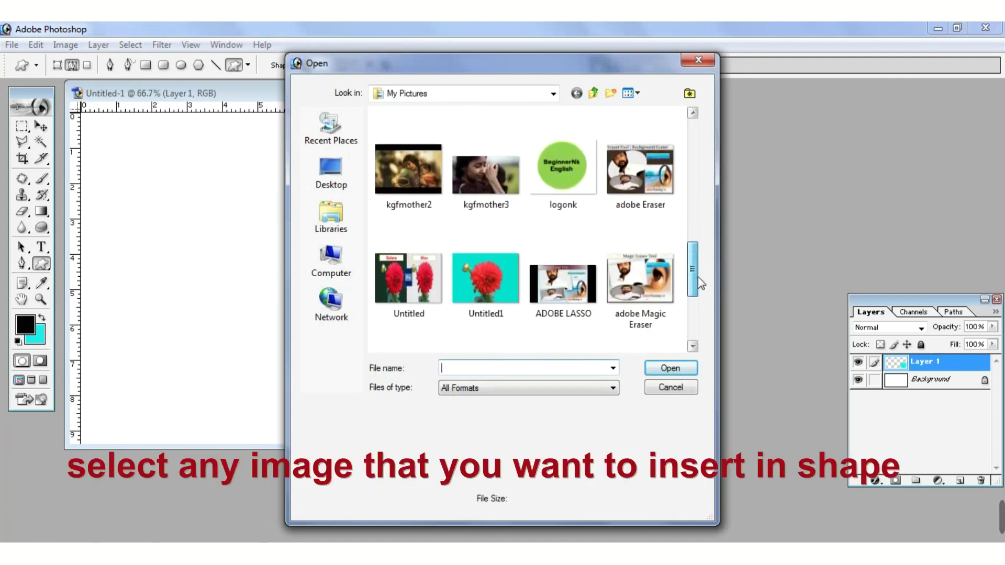
click(433, 179)
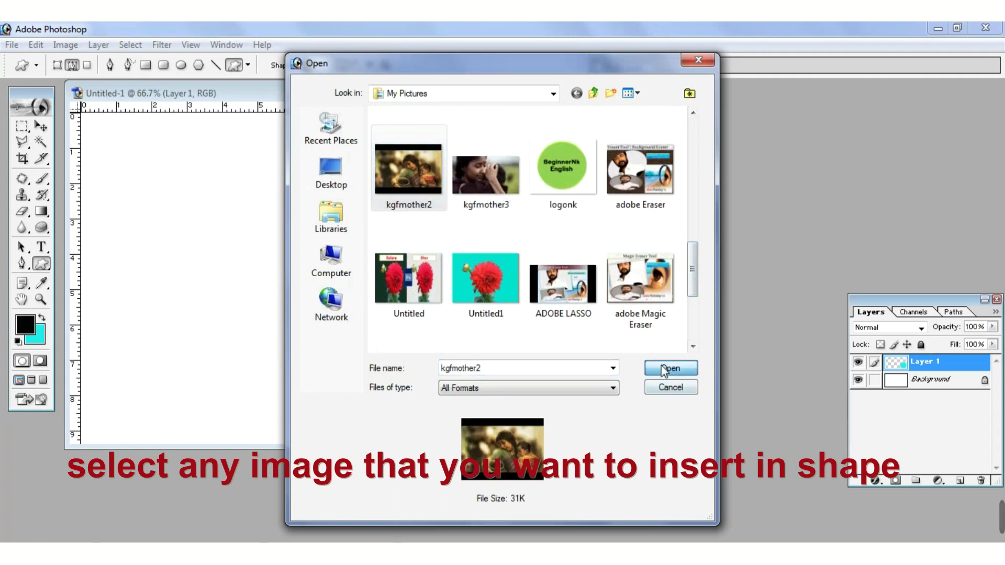
click(662, 367)
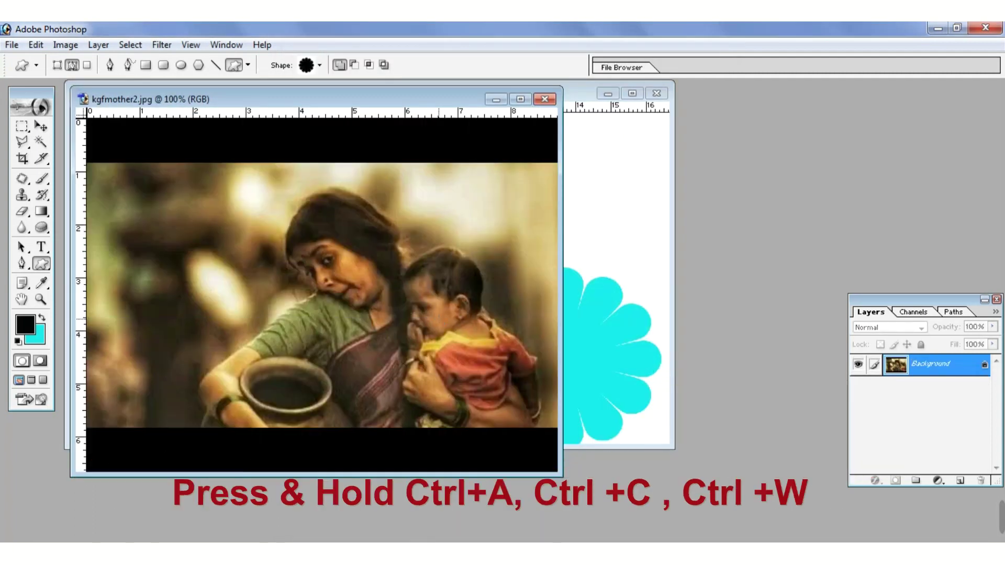
Step: Copy the entire kgfmother2 photo and close its window
key(ctrl+a)
key(ctrl+c)
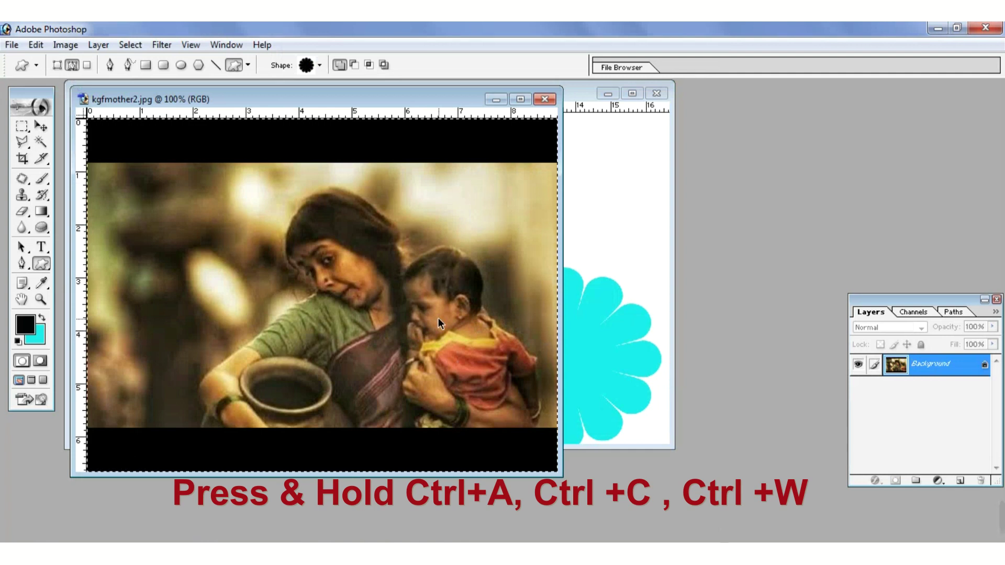
key(ctrl+w)
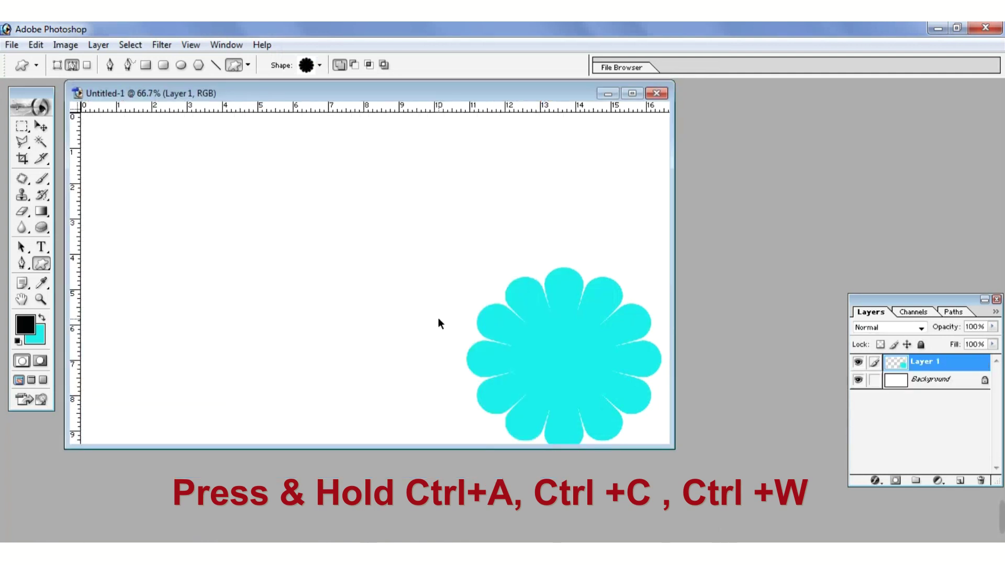
Step: Paste kgfmother2 as Layer 2, move it over the flower, and clip it into the flower
key(ctrl+v)
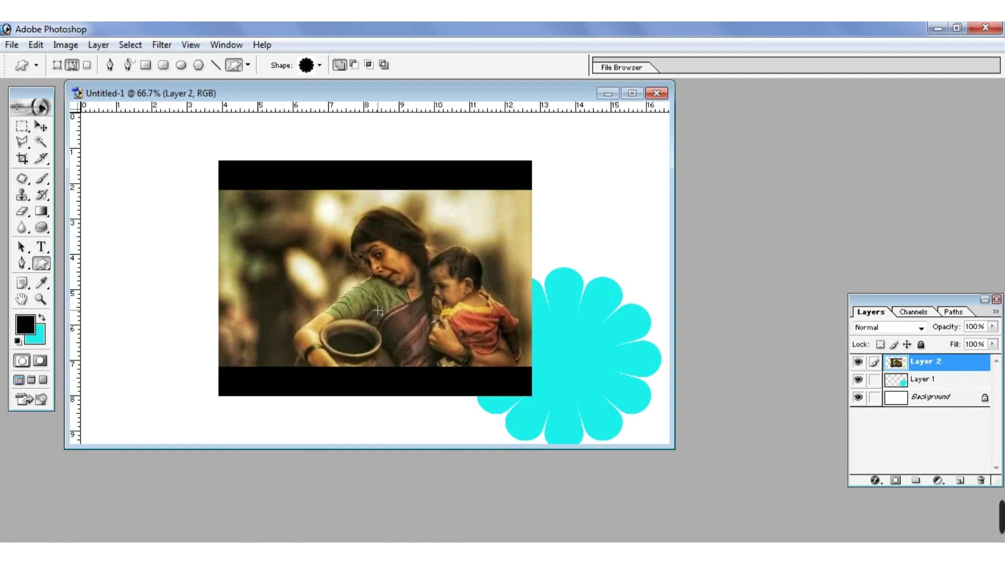
click(41, 126)
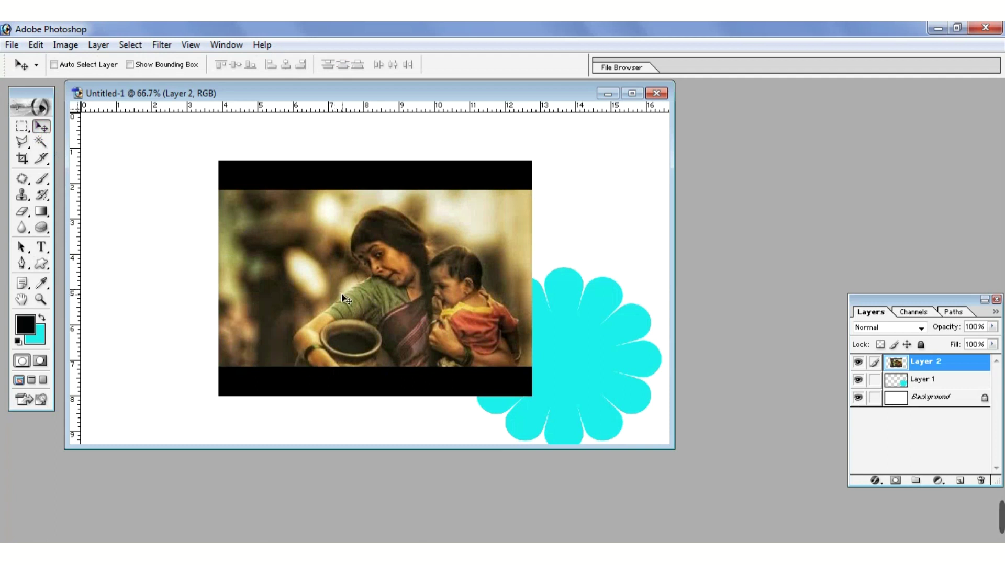
key(ctrl+t)
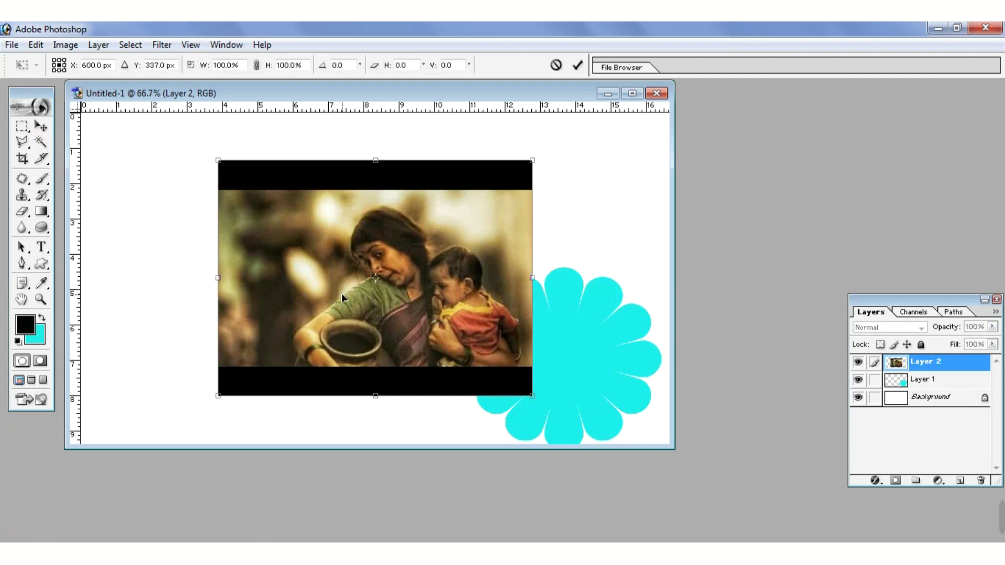
drag(337, 288, 496, 353)
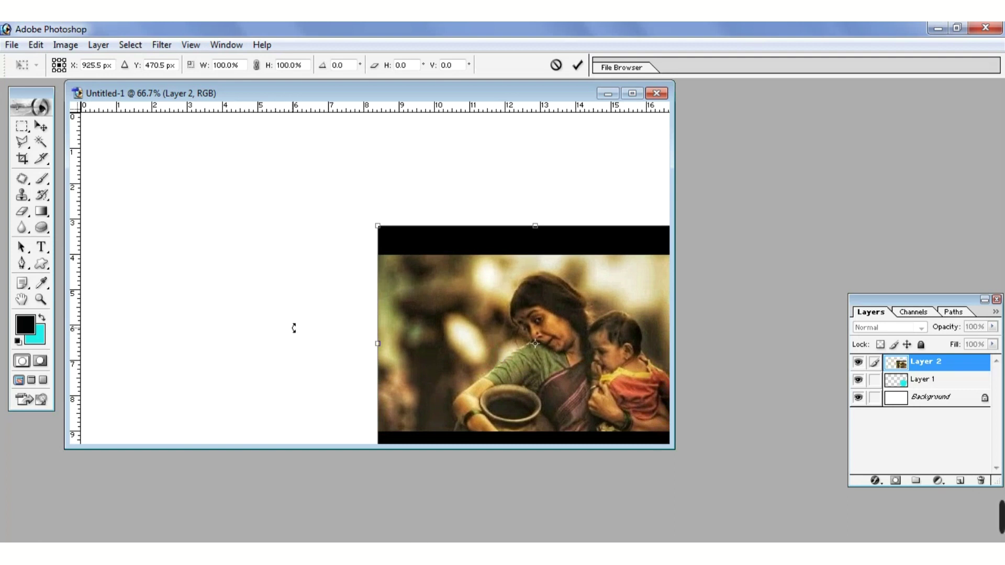
key(Return)
key(ctrl+alt+g)
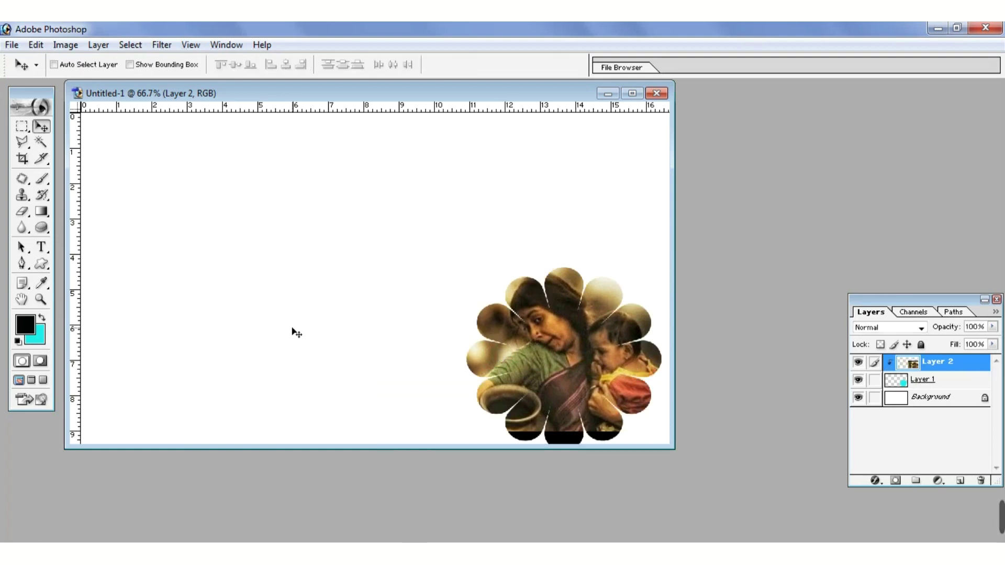
drag(533, 347, 535, 352)
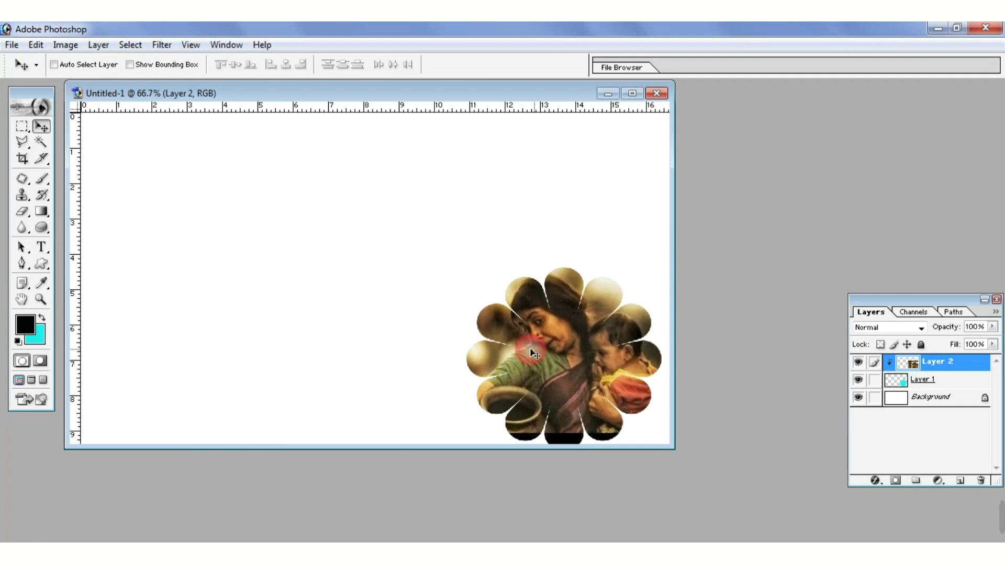
Step: Choose the flying bird (Bird 2) as the custom shape
click(41, 264)
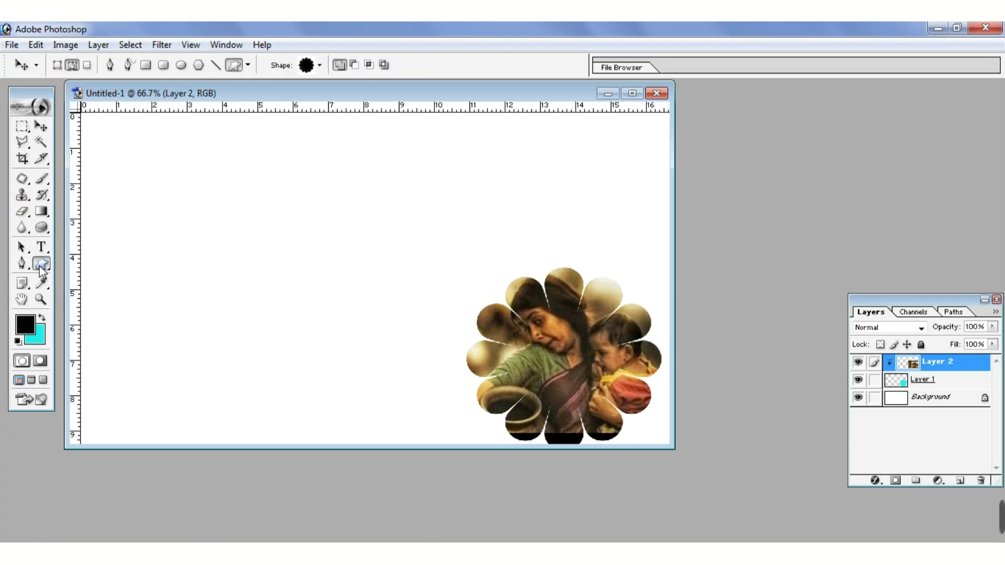
click(320, 66)
mouse_move(373, 94)
mouse_down()
mouse_move(373, 135)
mouse_move(378, 109)
mouse_up()
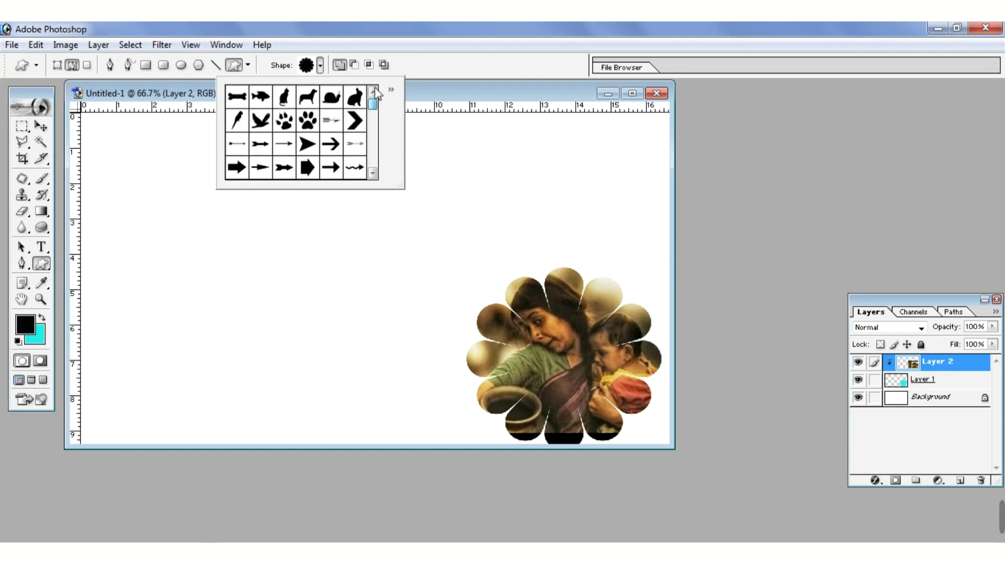
mouse_move(376, 106)
mouse_down()
mouse_move(377, 141)
mouse_move(372, 108)
mouse_up()
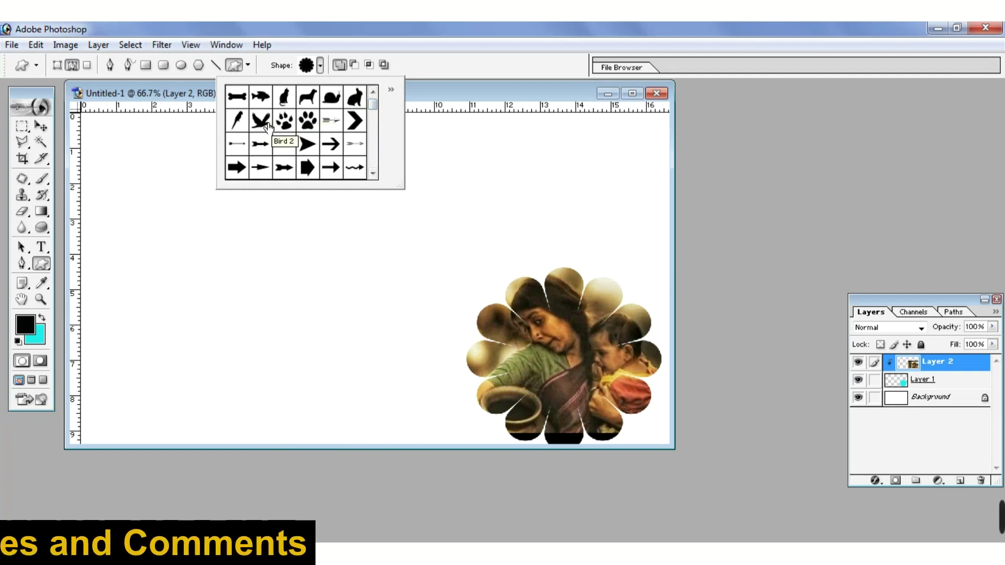
click(264, 123)
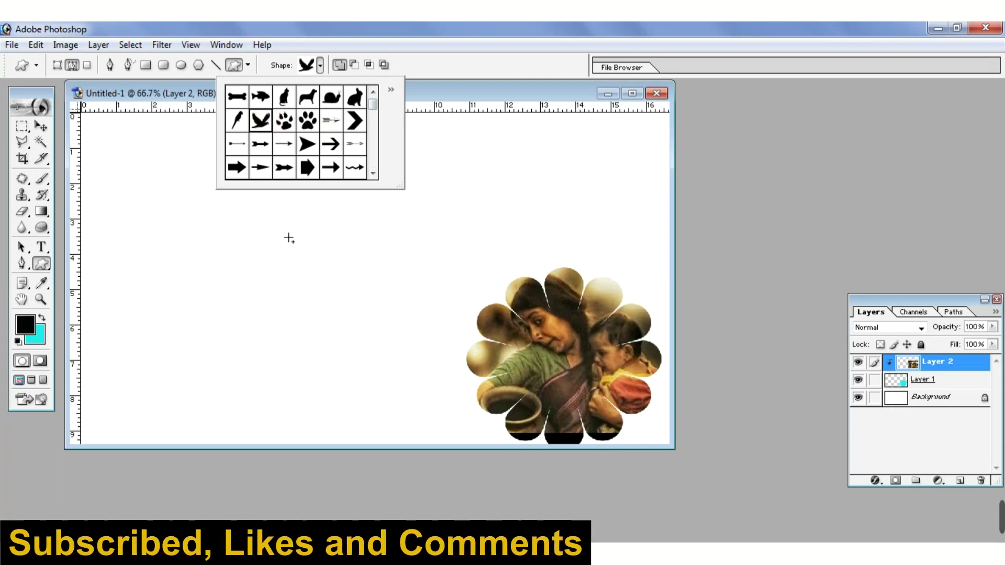
click(533, 60)
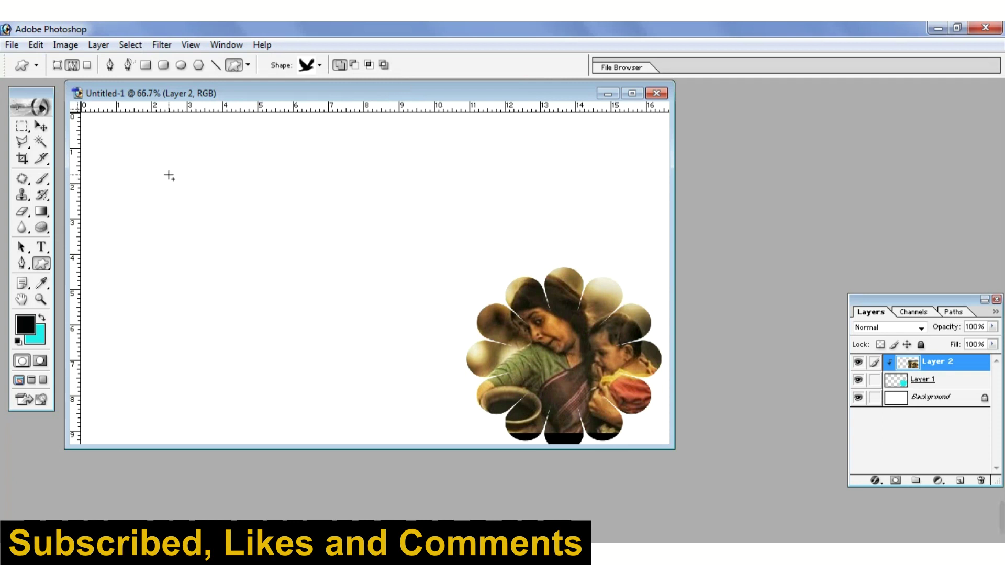
Step: Test-draw and remove a bird outline, then add an empty Layer 3 above Layer 2
drag(166, 176, 427, 399)
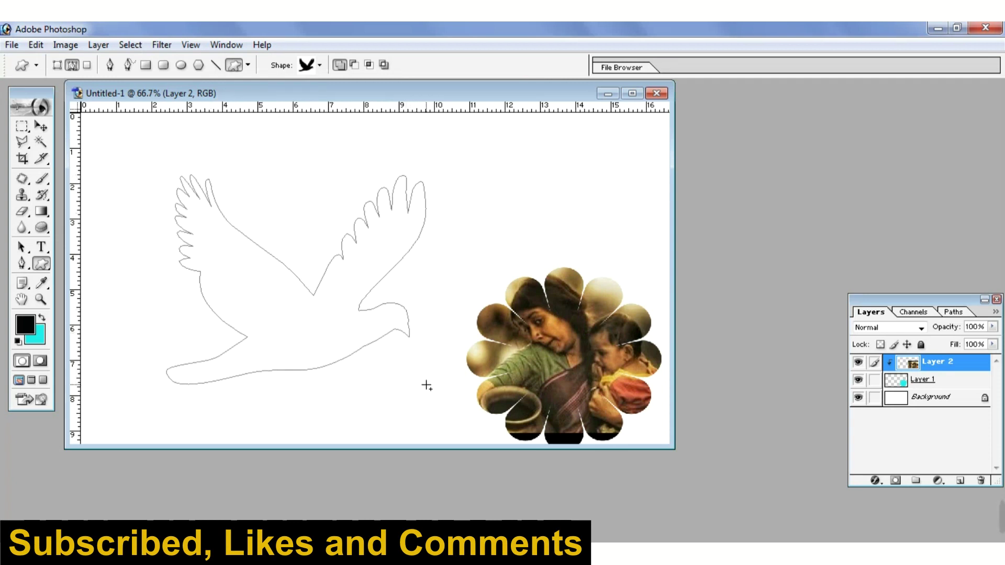
mouse_move(427, 399)
mouse_down()
mouse_move(173, 182)
mouse_move(350, 271)
mouse_move(480, 380)
mouse_up()
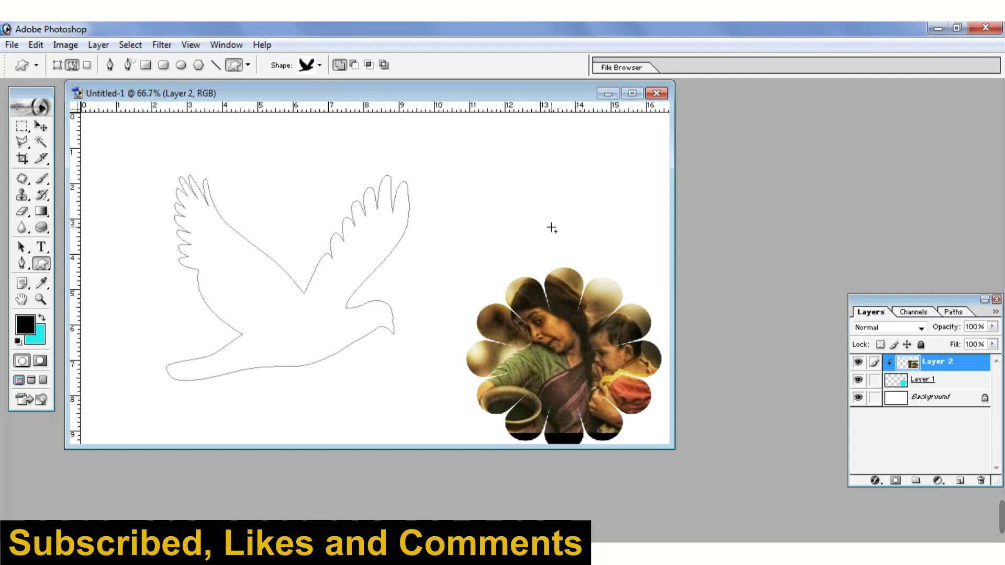
key(Return)
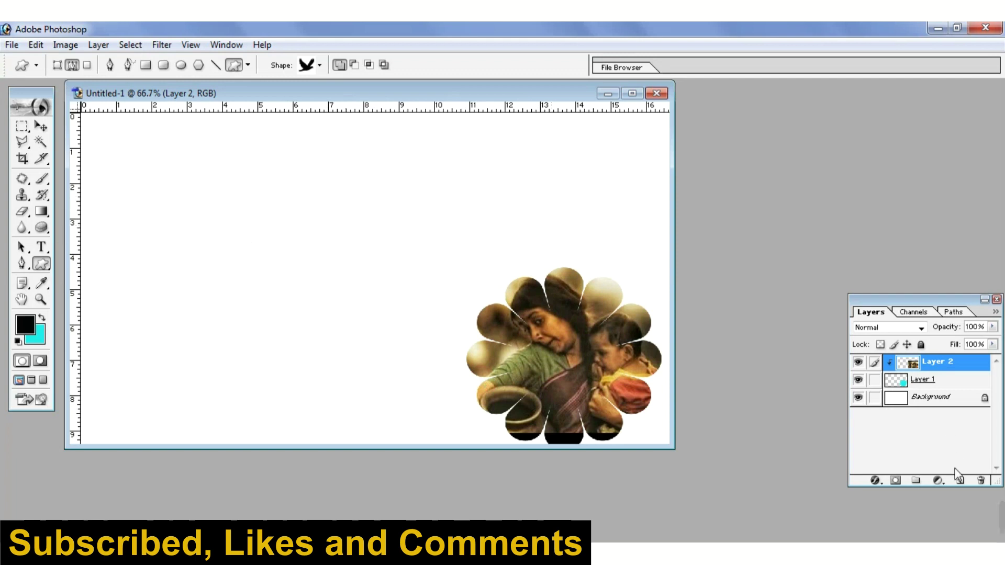
click(957, 481)
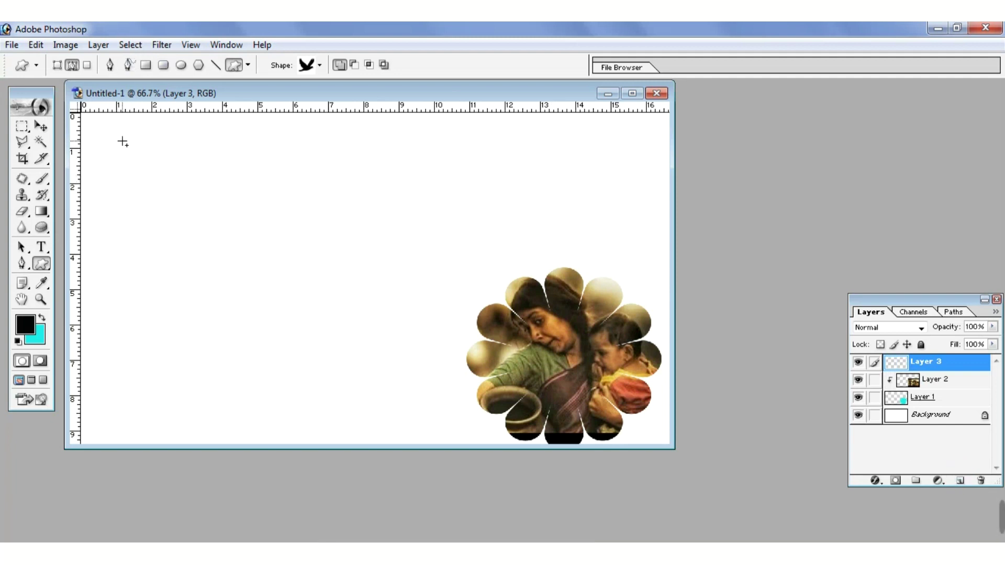
Step: Draw a large proportional bird across the card's left side and fill it solid cyan
key(alt+shift)
mouse_move(122, 141)
mouse_down()
mouse_move(460, 417)
mouse_move(459, 435)
mouse_up()
key(shift)
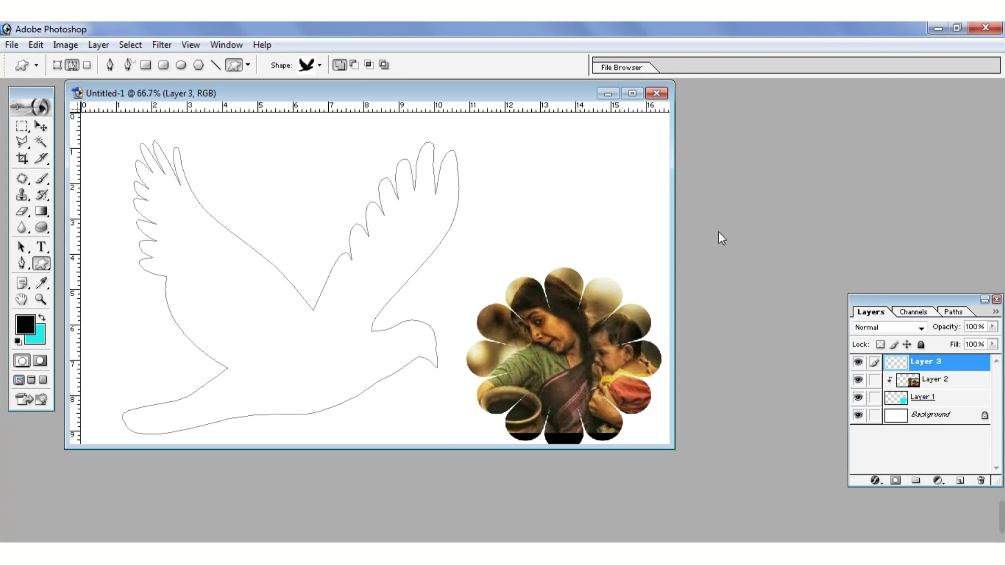
key(ctrl+Return)
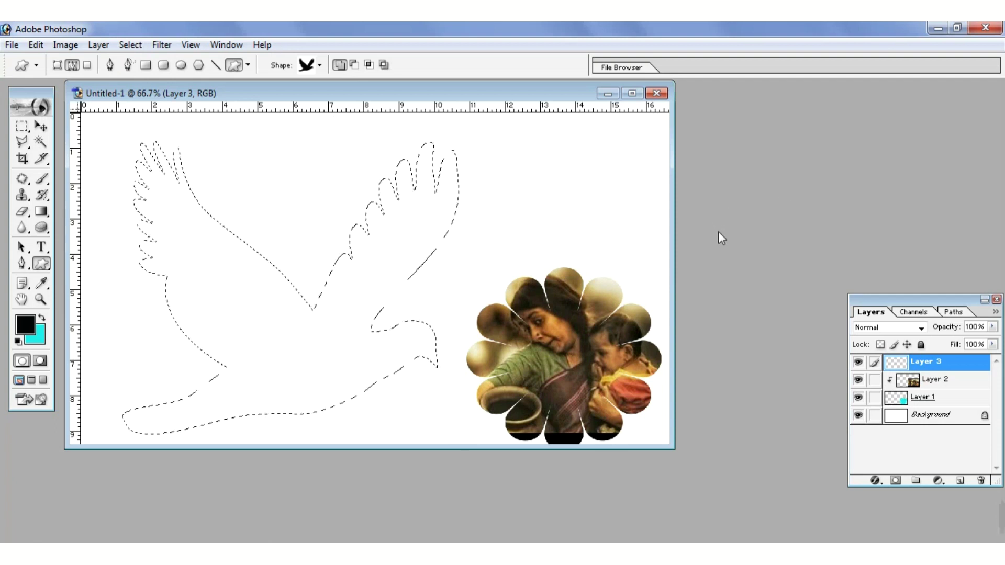
key(ctrl+BackSpace)
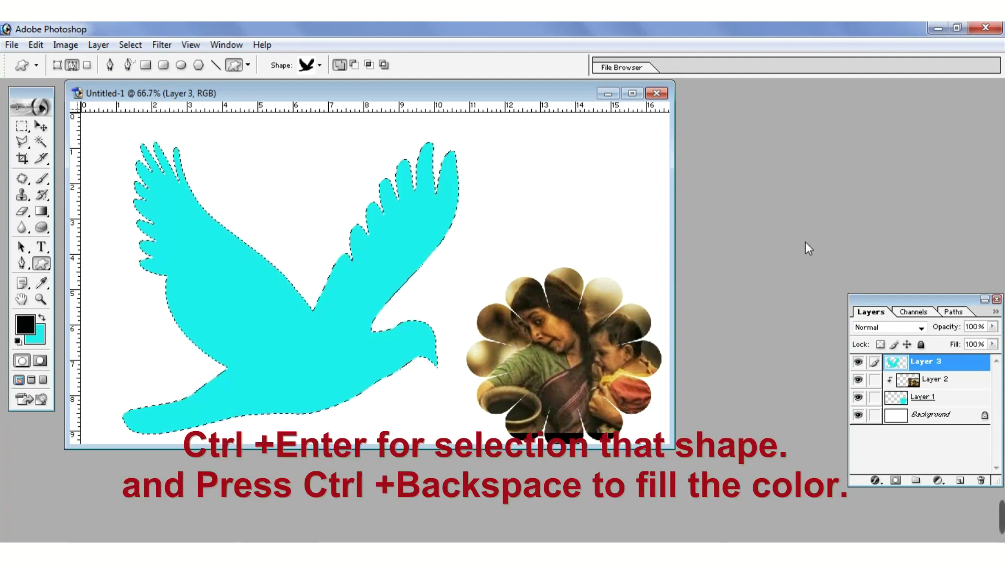
key(ctrl+d)
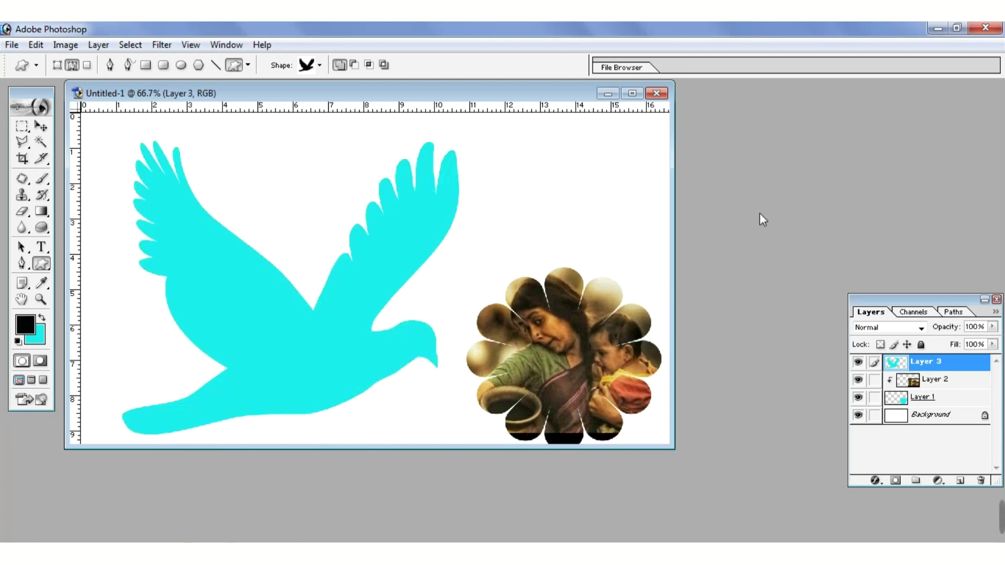
Step: Open the KGF1.jpg photo from disk
double_click(758, 212)
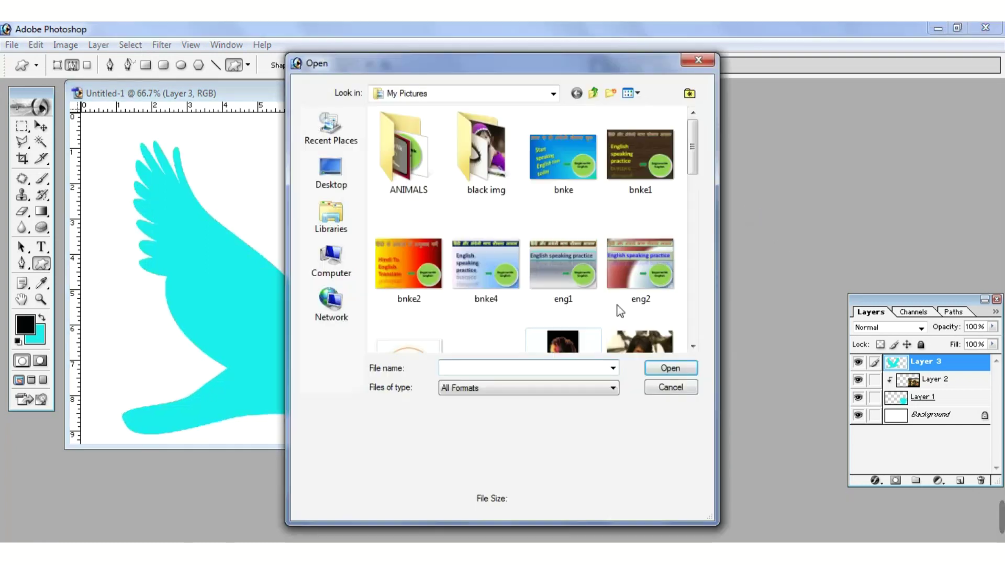
drag(633, 74, 714, 52)
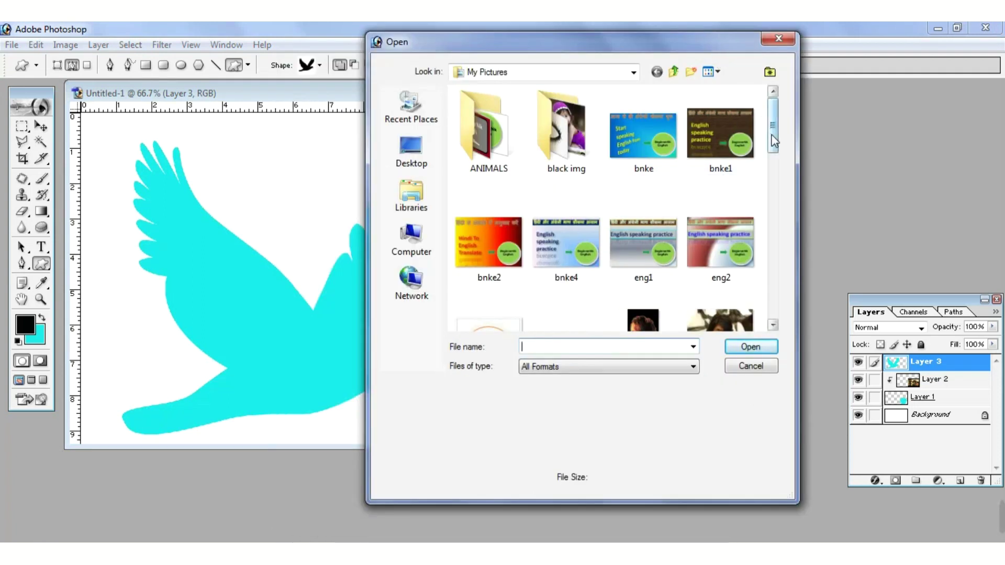
scroll(774, 152, down, 2)
drag(777, 155, 781, 183)
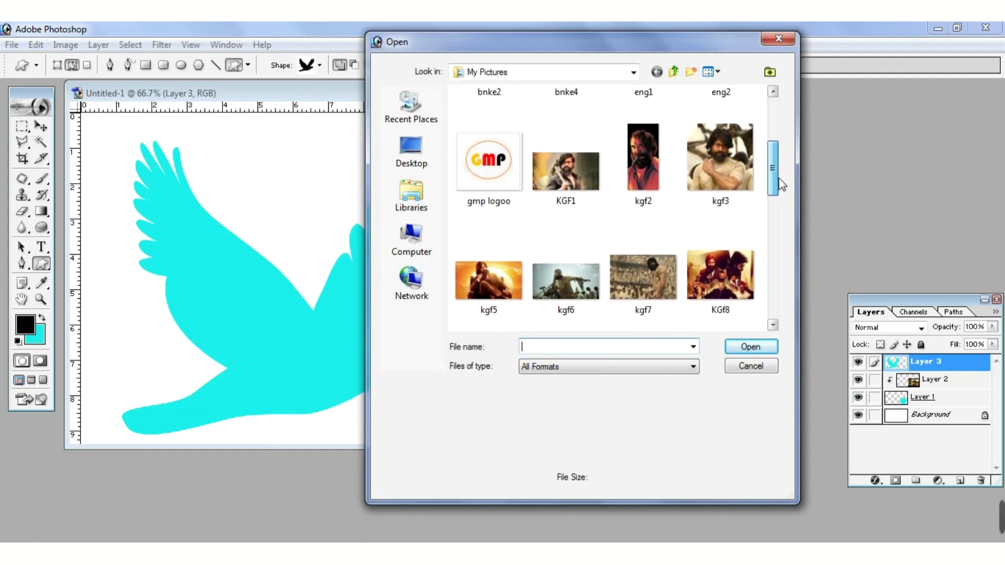
click(565, 170)
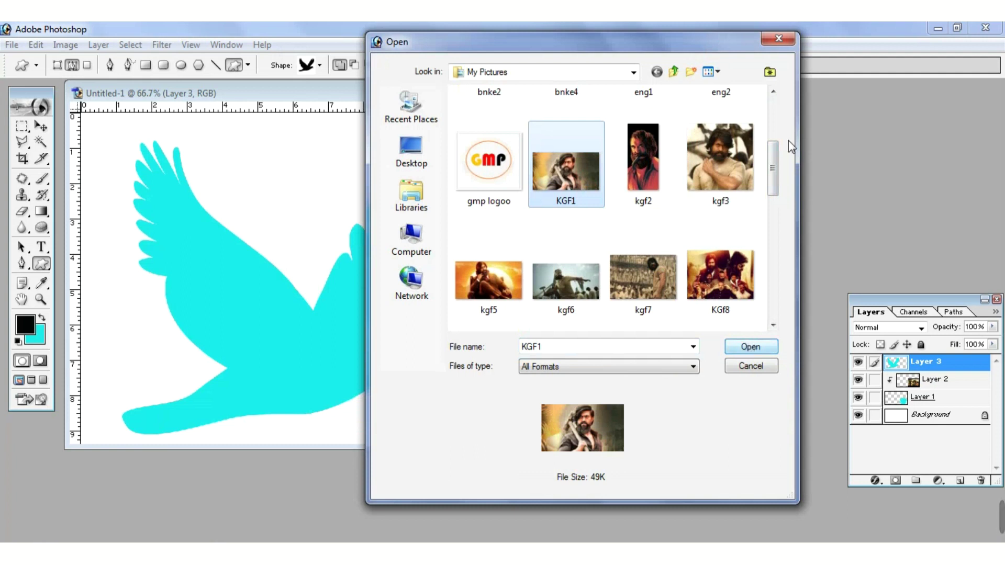
mouse_move(777, 158)
mouse_down()
mouse_move(781, 181)
mouse_move(779, 171)
mouse_up()
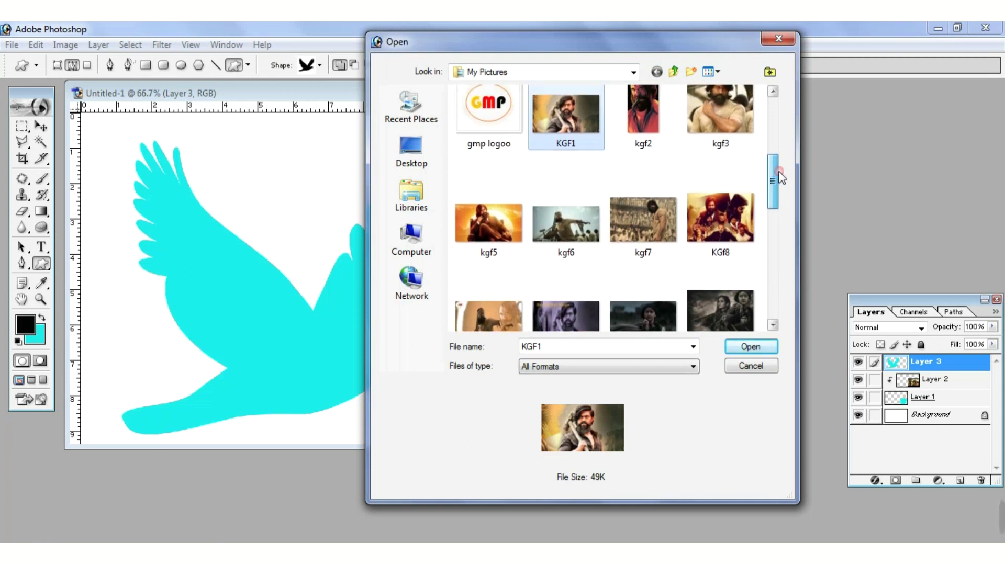
click(761, 344)
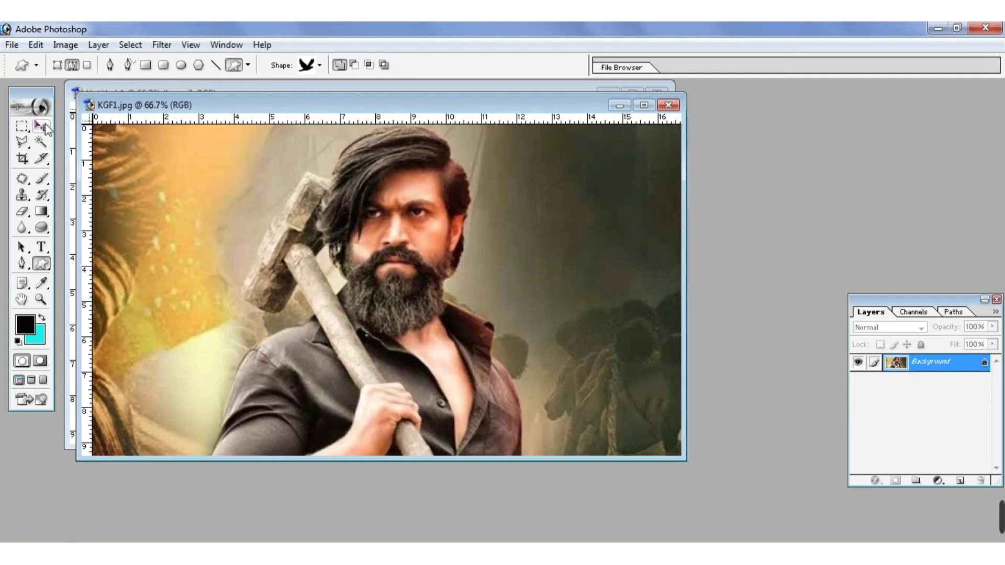
Step: Dismiss the locked-layer error and float the KGF1 window in front of the card
click(41, 126)
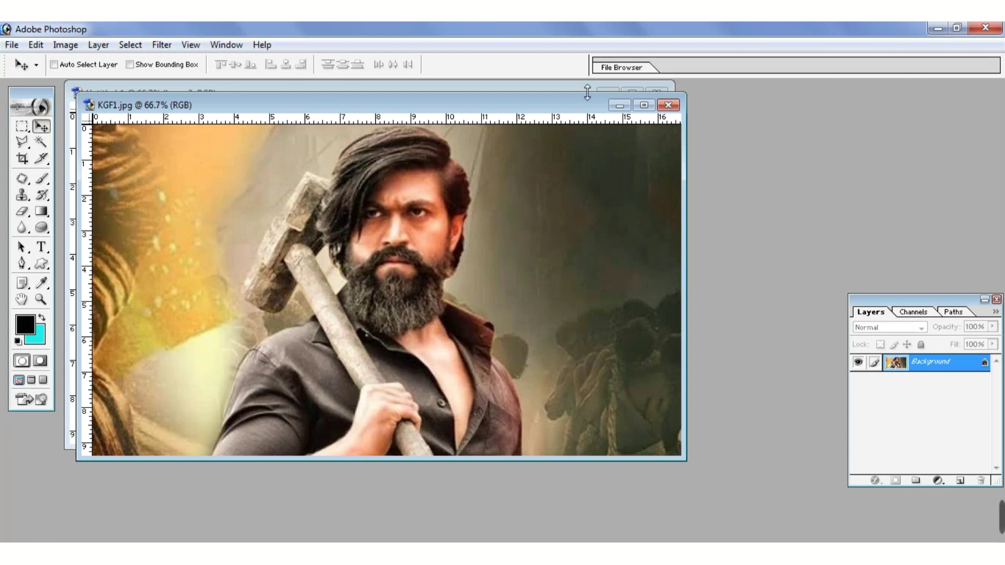
click(646, 107)
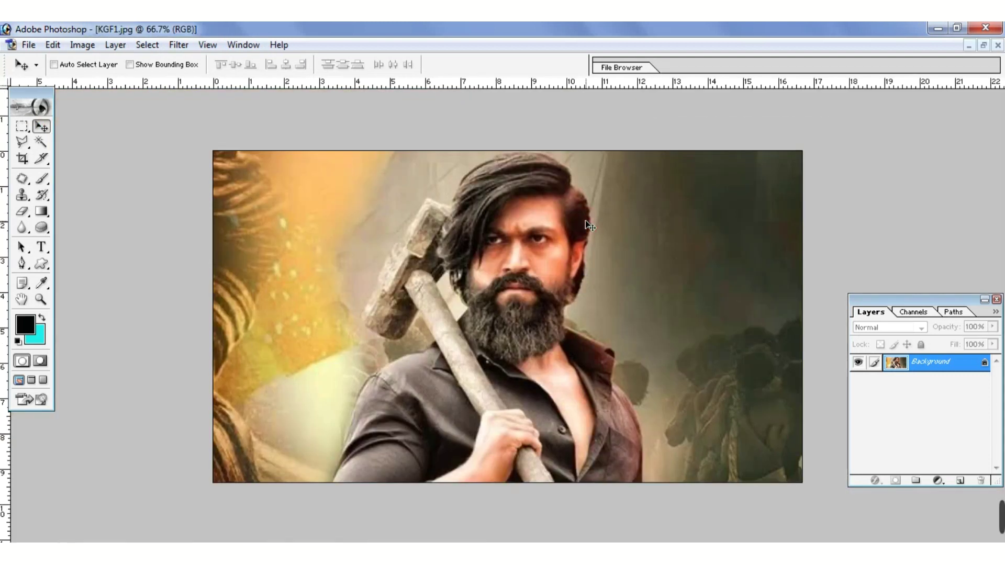
drag(648, 293, 640, 264)
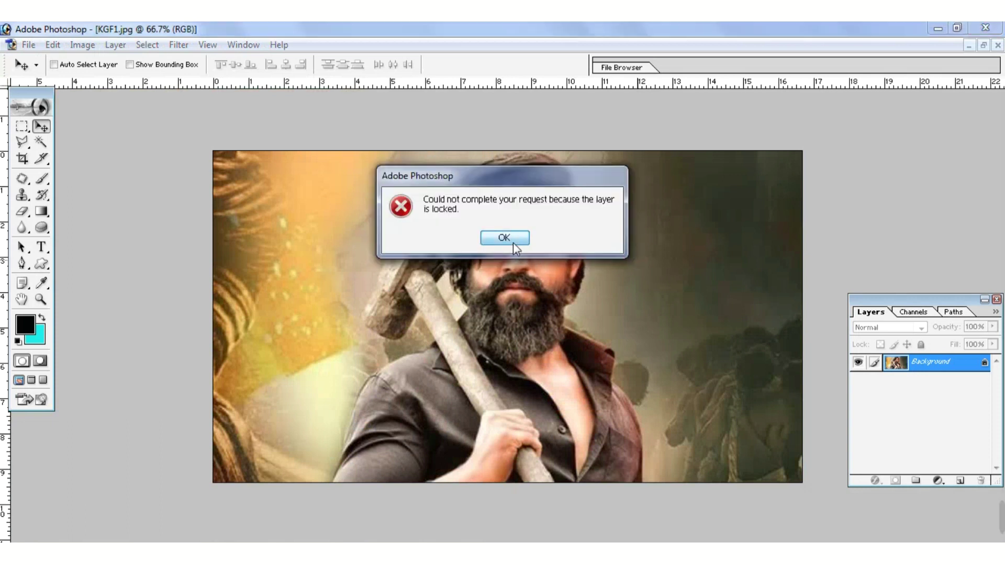
click(504, 238)
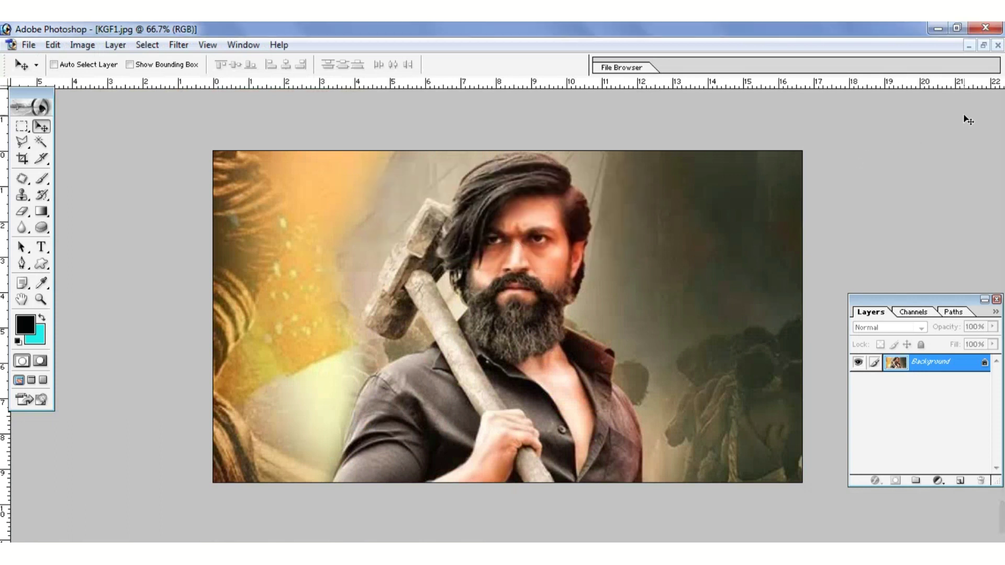
click(983, 45)
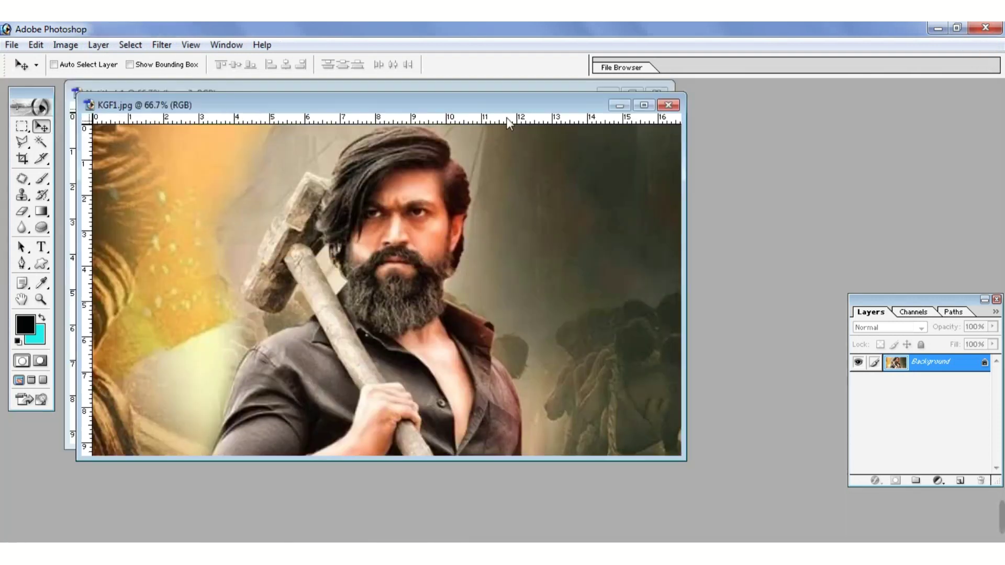
drag(526, 141, 587, 148)
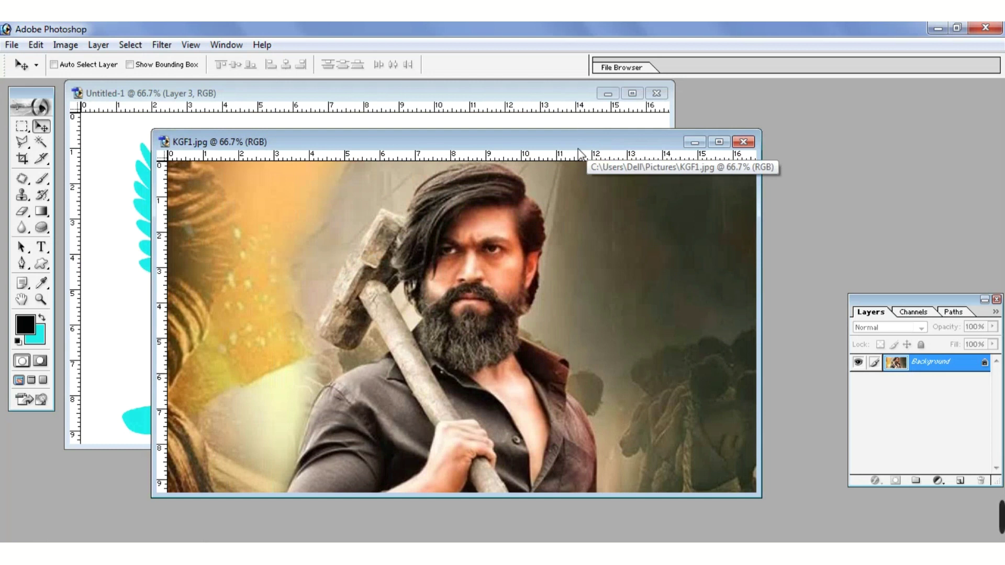
Step: Paste the KGF1 photo as Layer 4, clip it into the bird, and shift it down-left
key(ctrl+a)
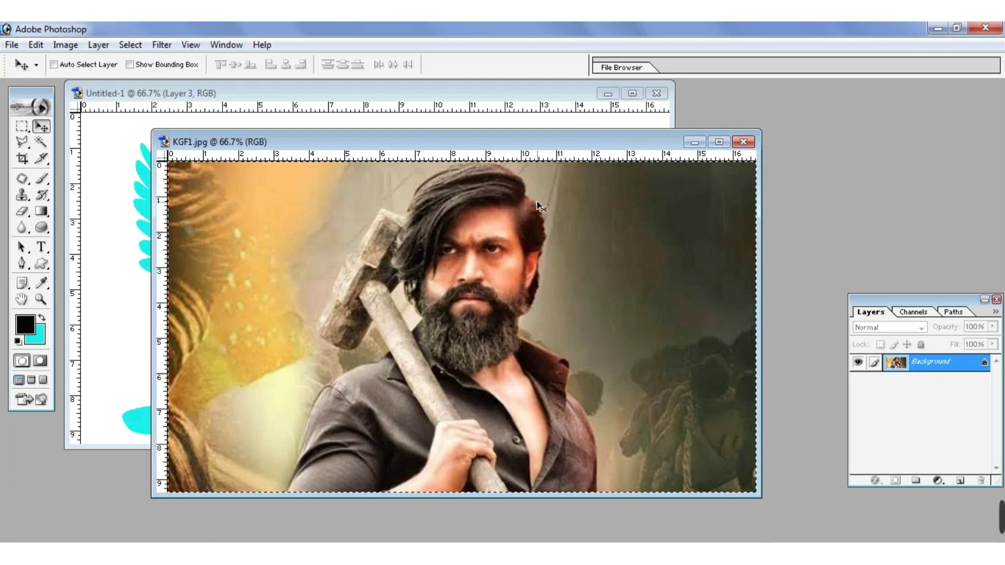
key(ctrl+w)
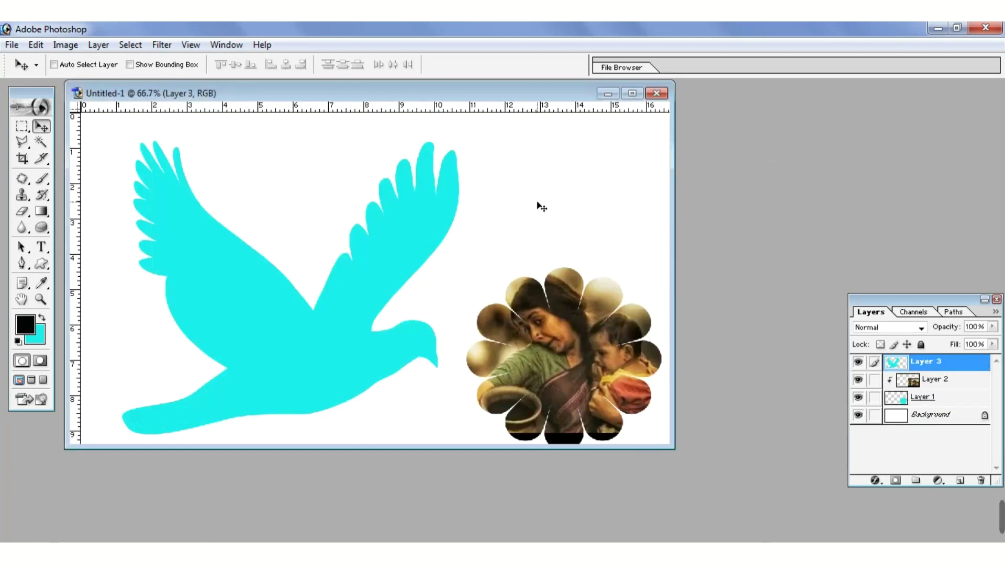
key(ctrl+v)
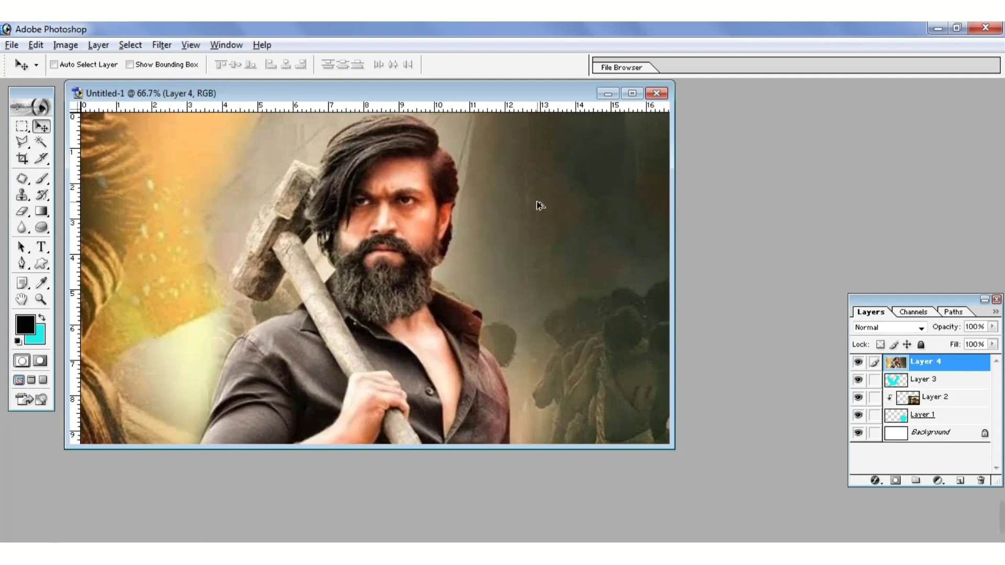
key(ctrl+g)
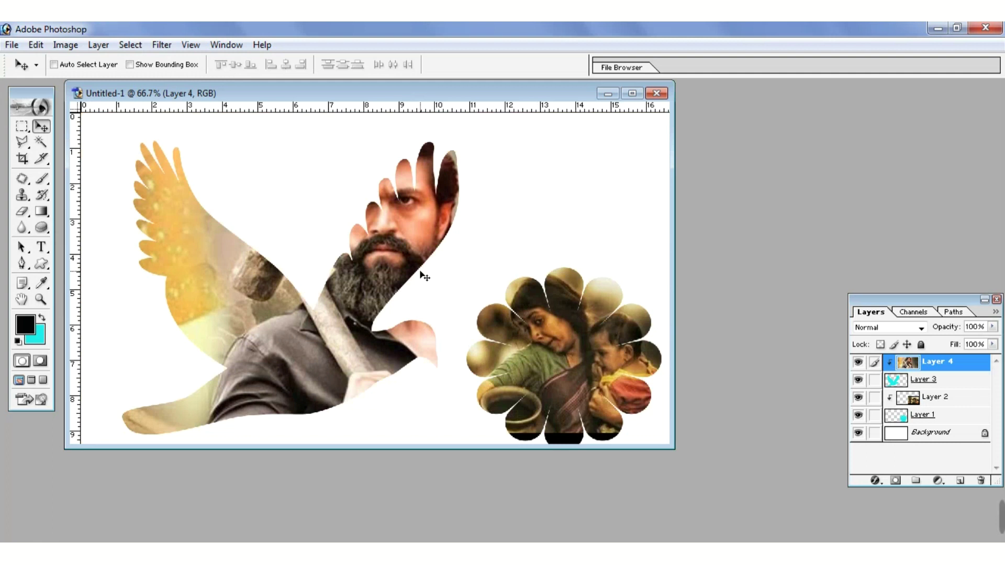
mouse_move(400, 244)
mouse_down()
mouse_move(350, 309)
mouse_move(361, 243)
mouse_move(364, 251)
mouse_up()
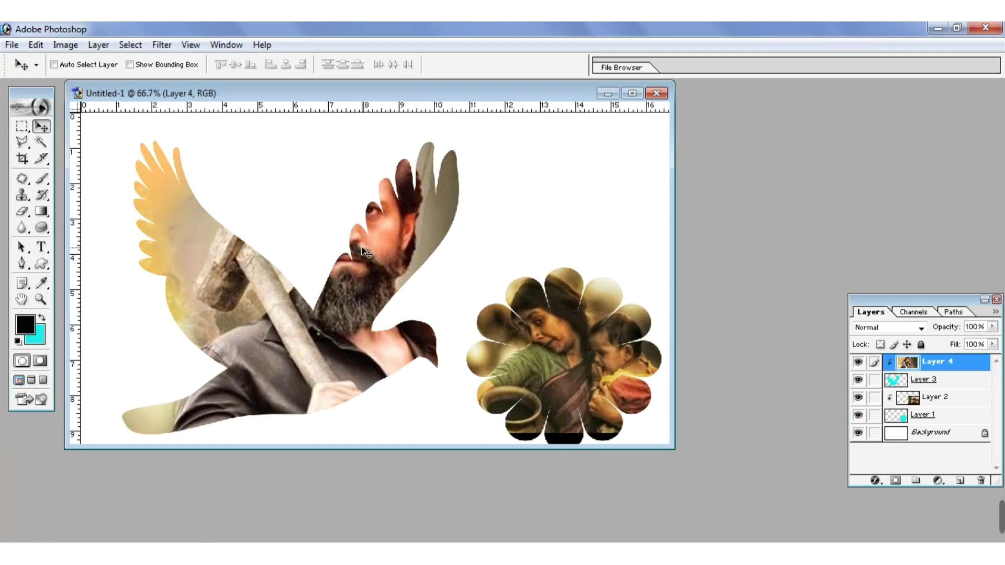
Step: Free-transform the man's photo: rotate, shrink, straighten and move it down inside the bird
key(ctrl+t)
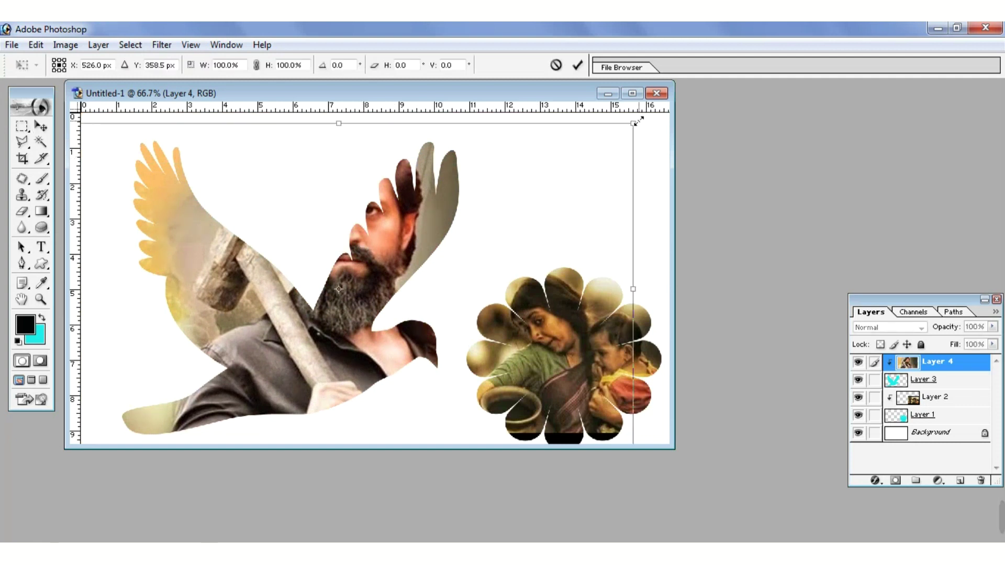
drag(665, 168, 654, 341)
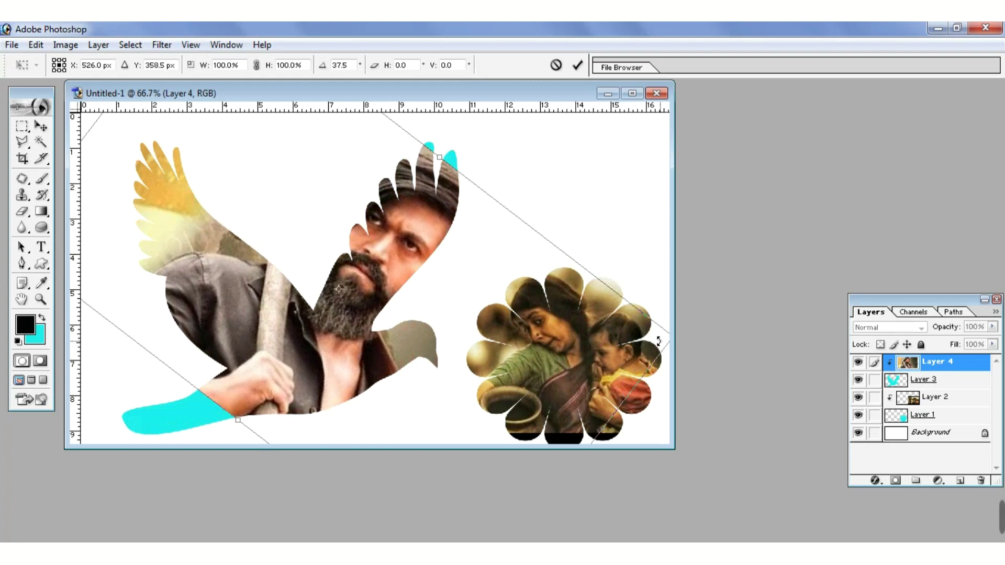
mouse_move(321, 350)
mouse_down()
mouse_move(275, 400)
mouse_move(241, 410)
mouse_move(228, 397)
mouse_move(297, 388)
mouse_up()
drag(667, 334, 482, 292)
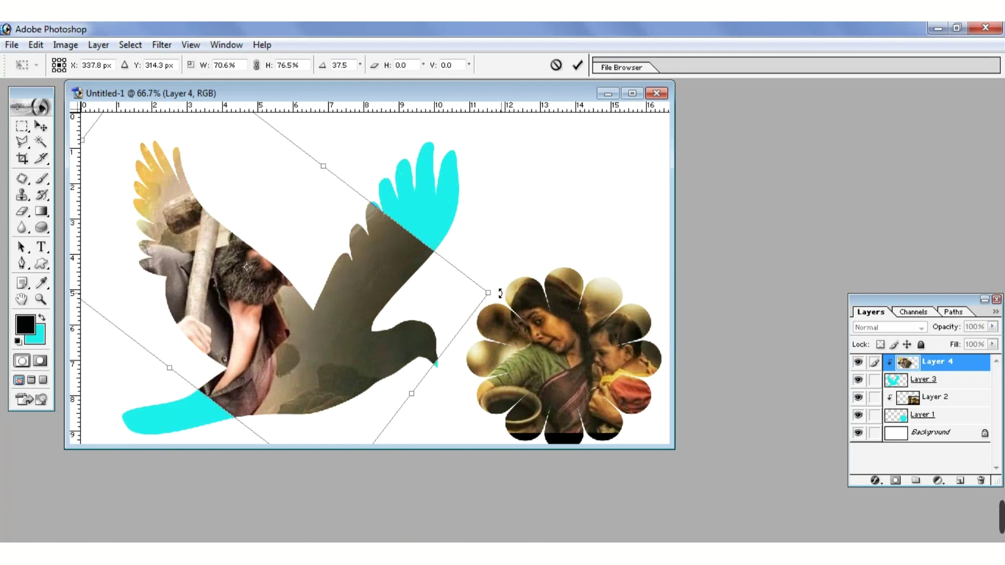
drag(498, 293, 393, 176)
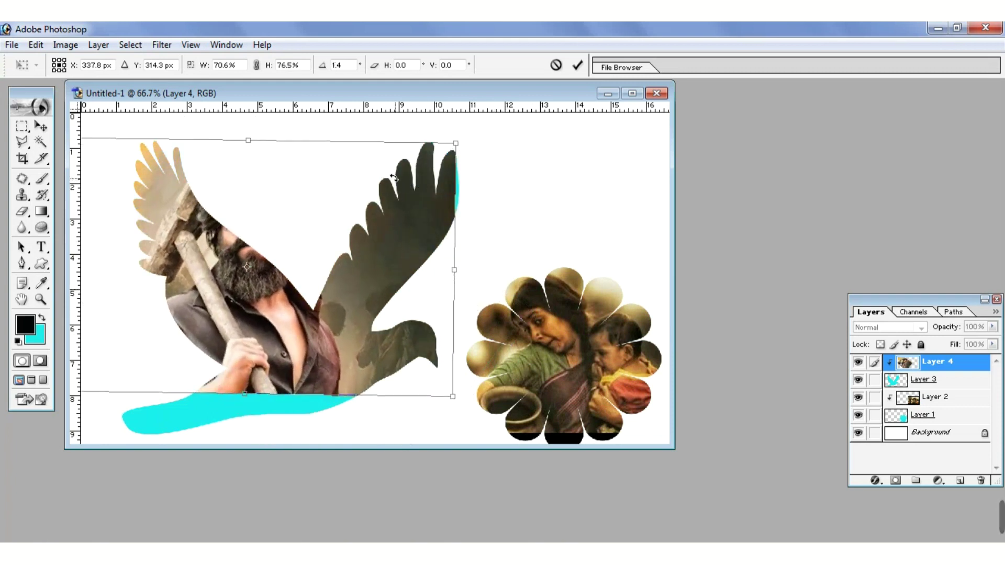
click(393, 174)
mouse_move(330, 272)
mouse_down()
mouse_move(334, 365)
mouse_move(308, 359)
mouse_up()
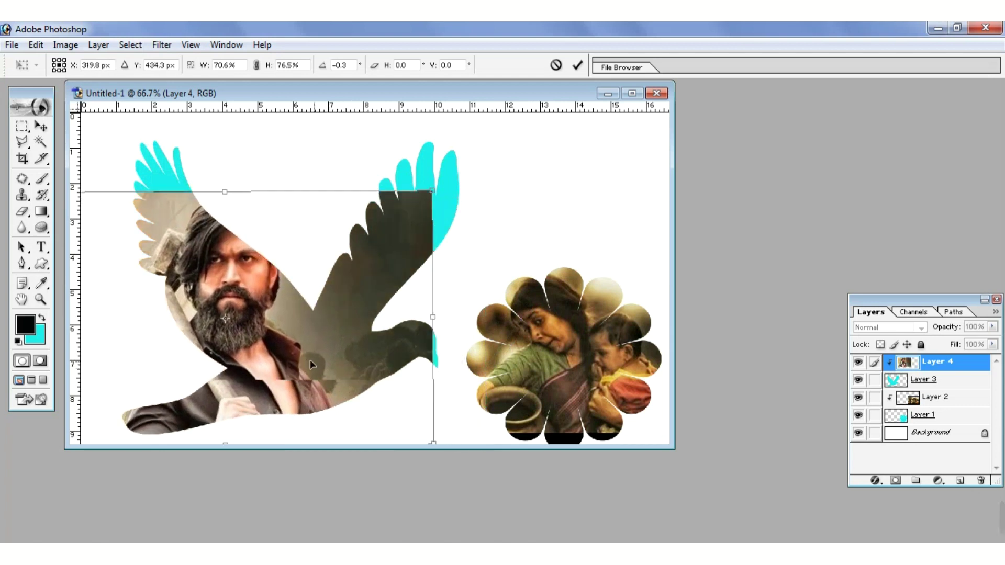
click(309, 361)
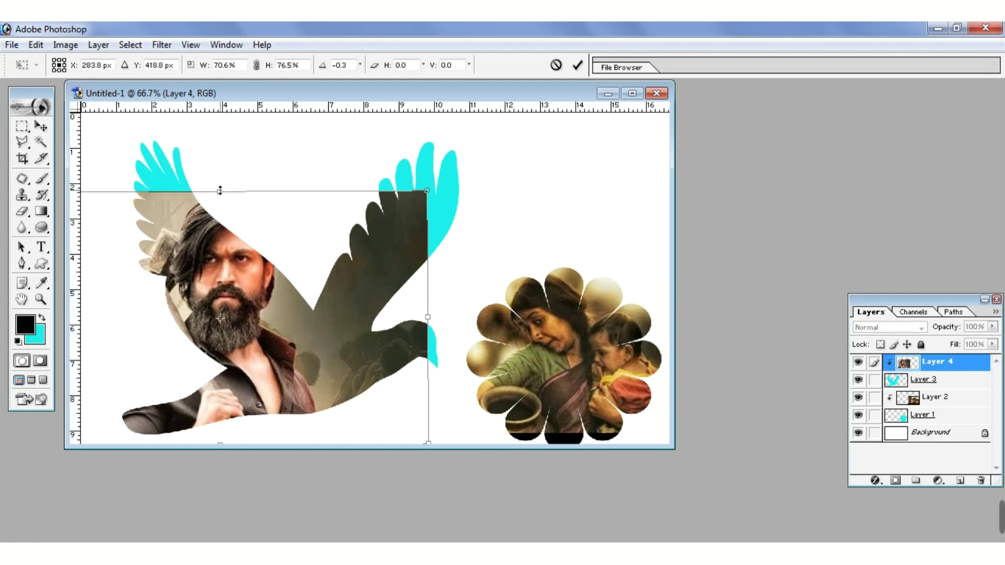
Step: Stretch, narrow and reposition the photo so his face fills the bird's left side
drag(220, 190, 132, 134)
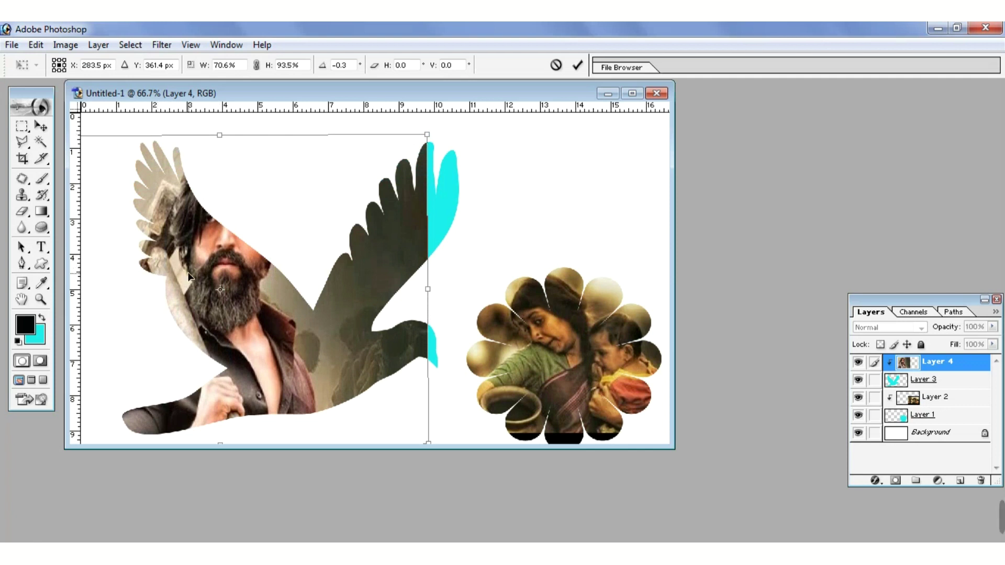
drag(189, 275, 175, 310)
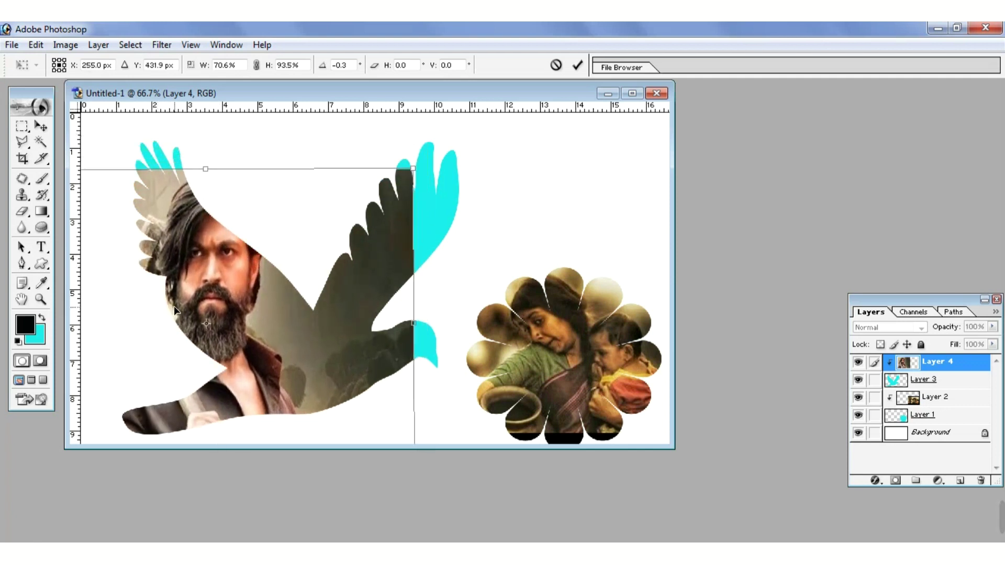
key(Up)
key(Up)
key(Up)
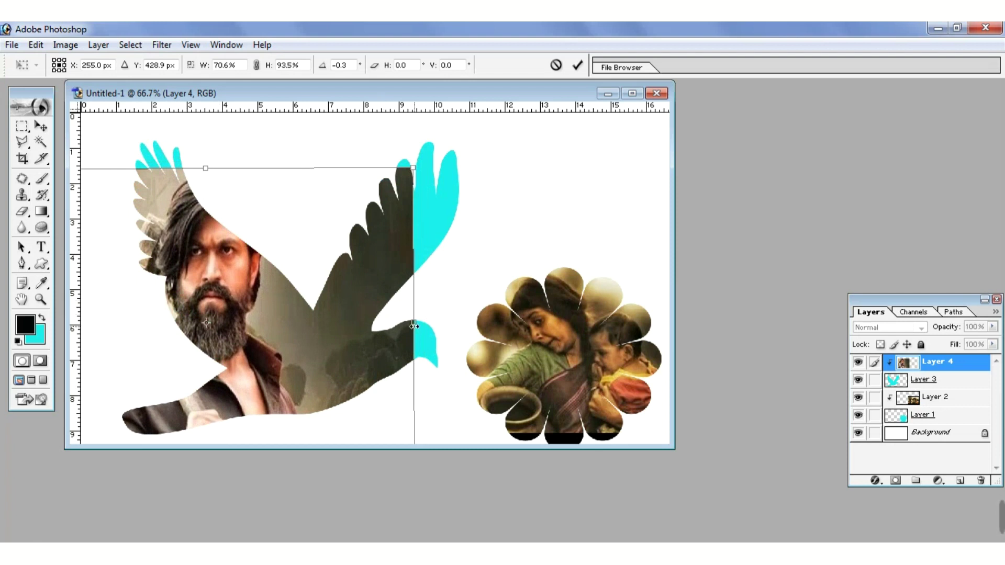
drag(413, 325, 390, 331)
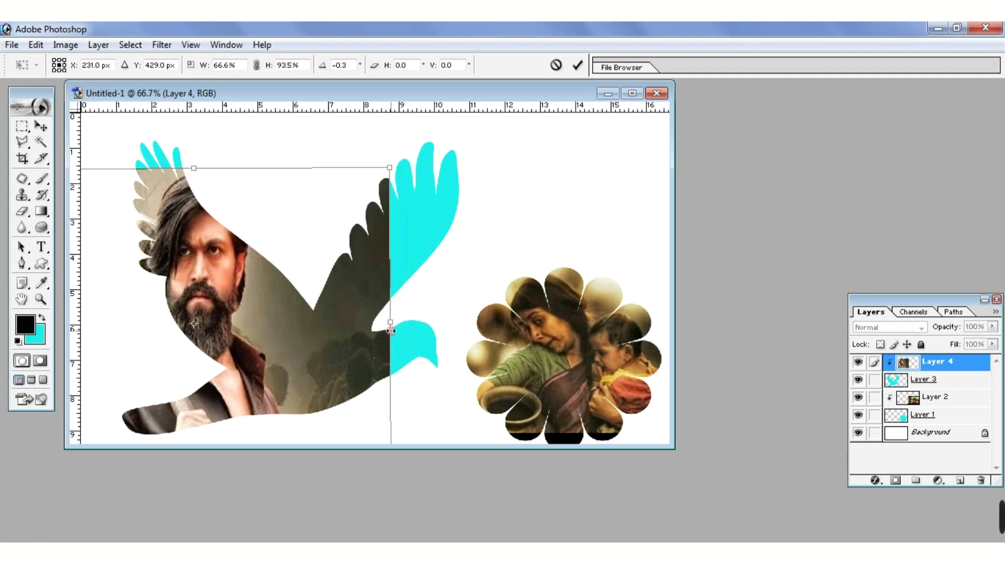
drag(323, 344, 342, 341)
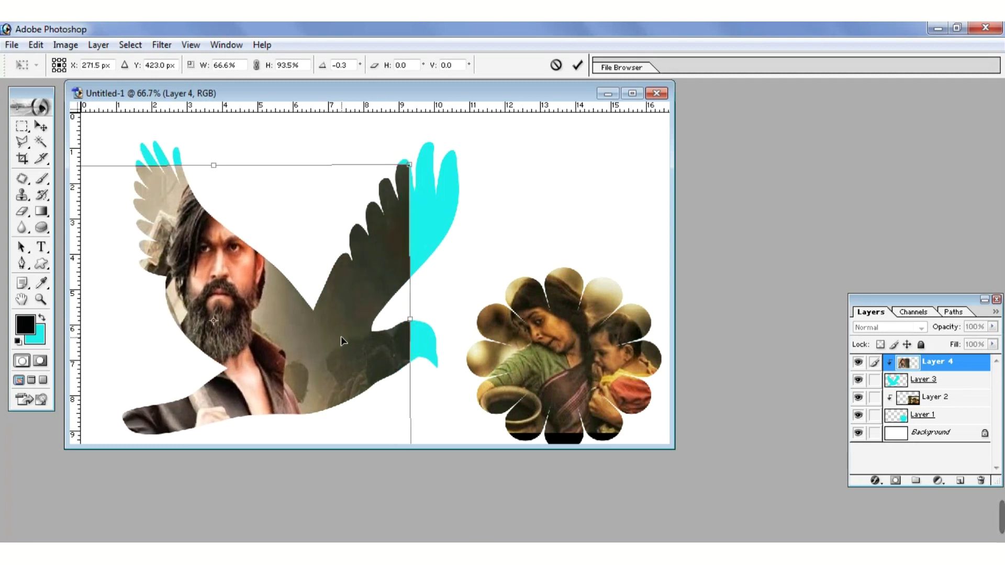
mouse_move(410, 165)
mouse_down()
mouse_move(430, 130)
mouse_move(476, 137)
mouse_up()
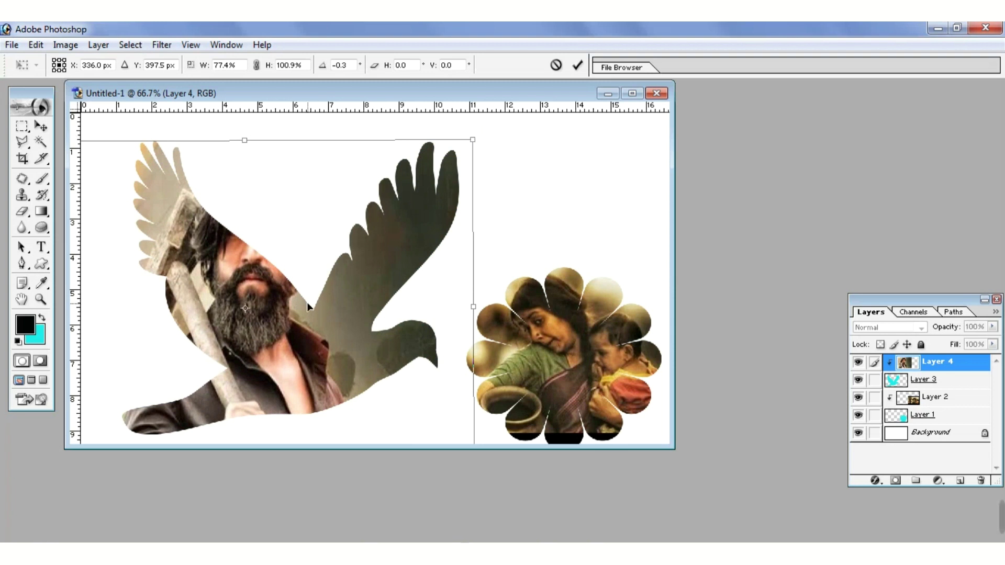
mouse_move(296, 328)
mouse_down()
mouse_move(279, 408)
mouse_move(248, 328)
mouse_up()
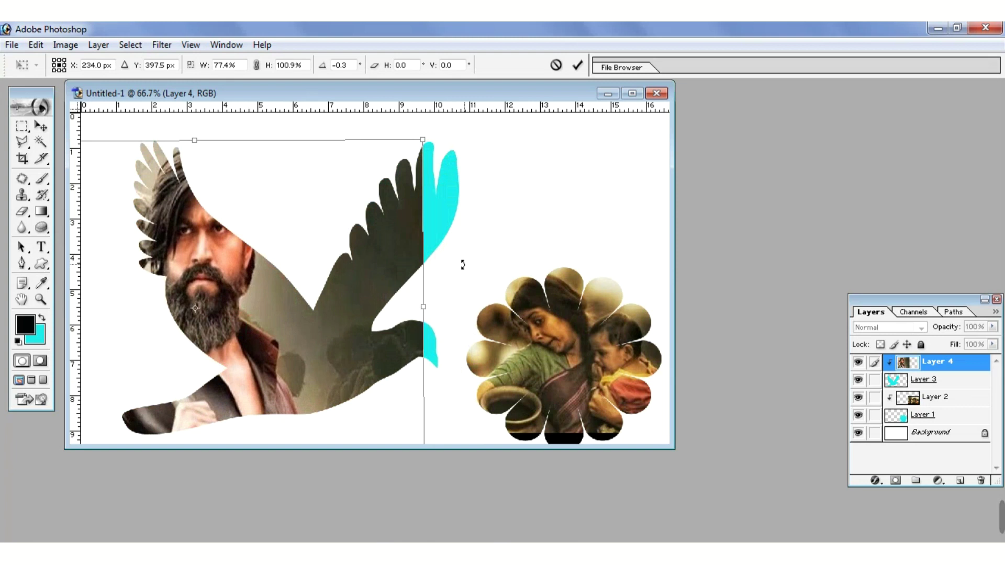
key(Return)
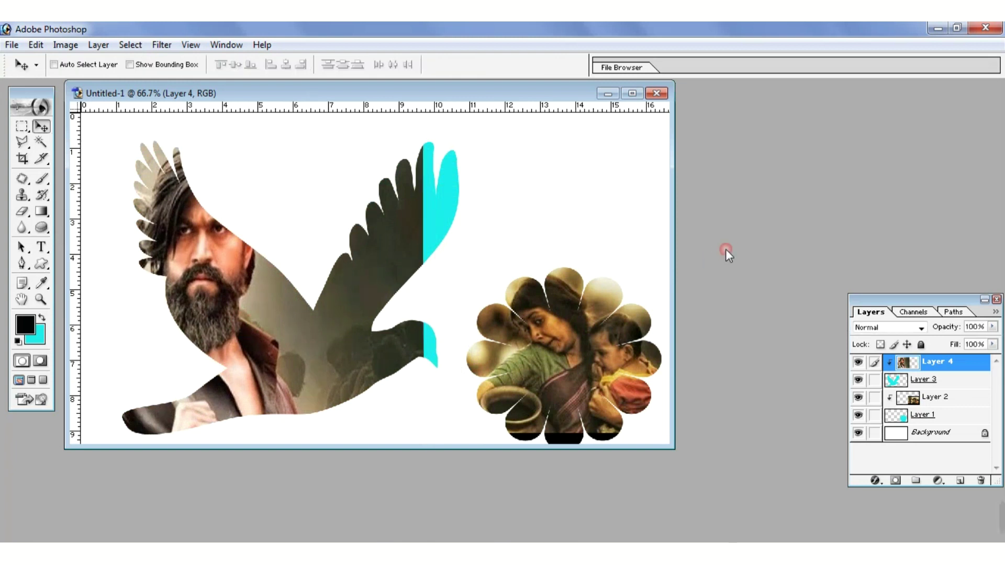
Step: Open the kgf2 hair artwork image
key(ctrl+o)
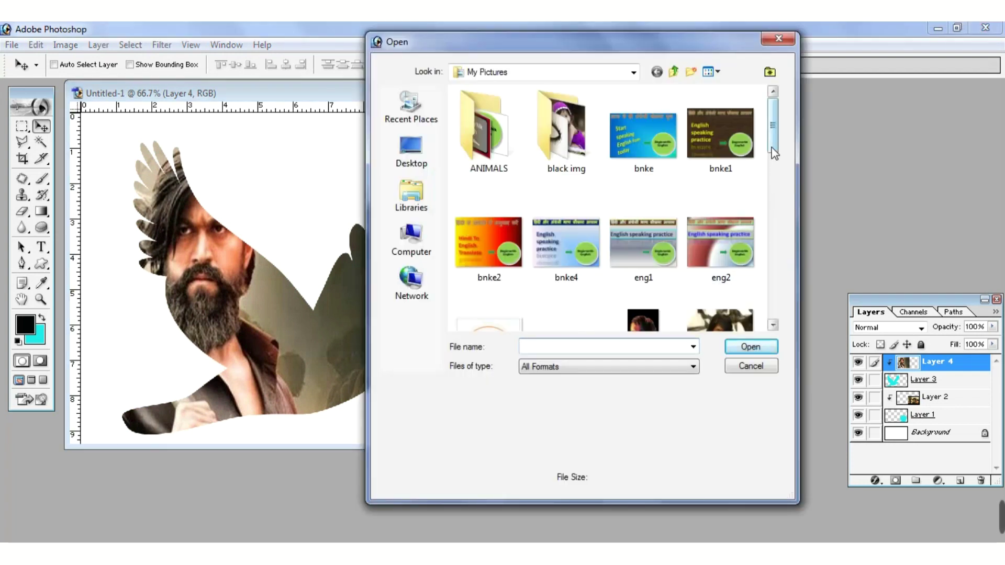
drag(772, 149, 776, 187)
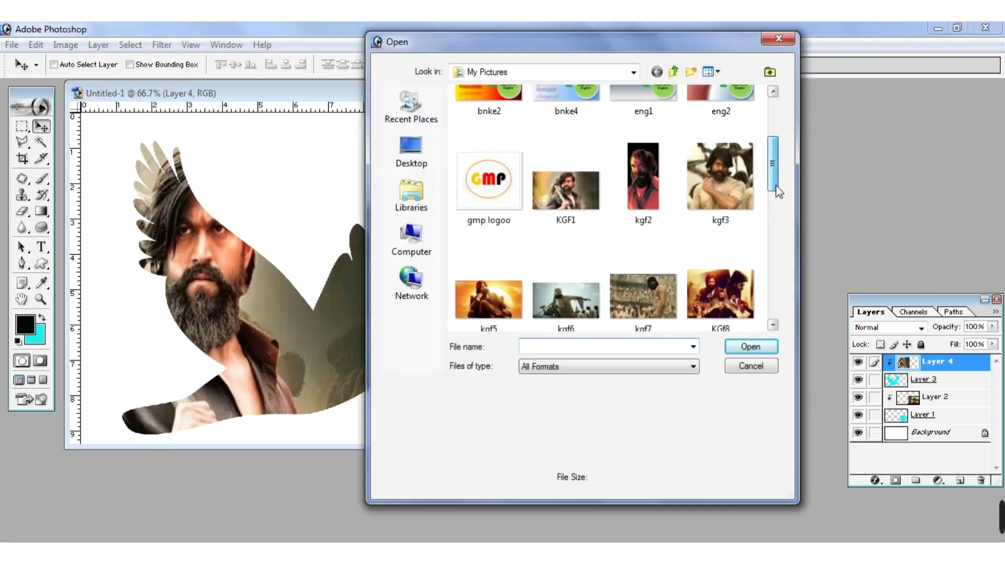
click(640, 189)
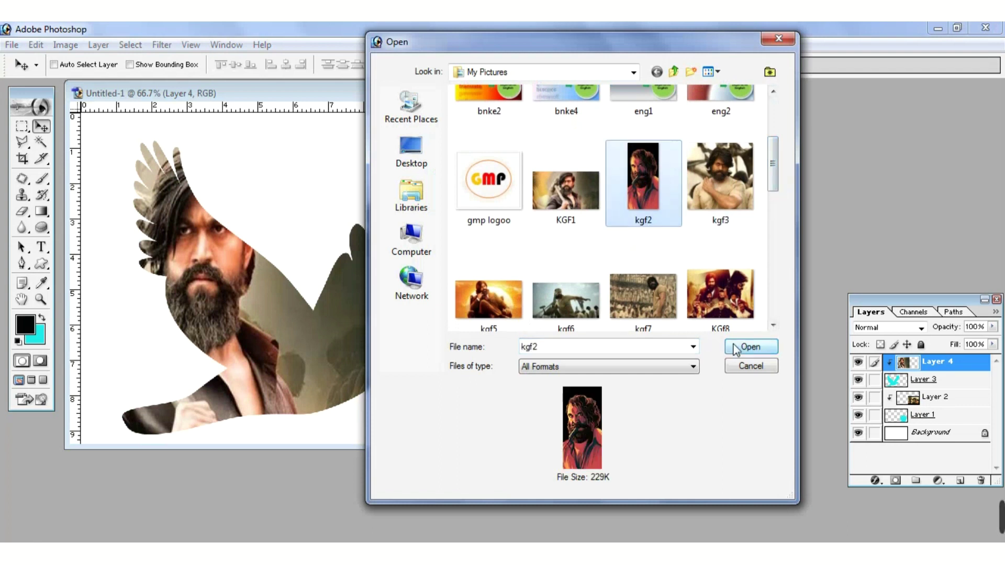
click(748, 347)
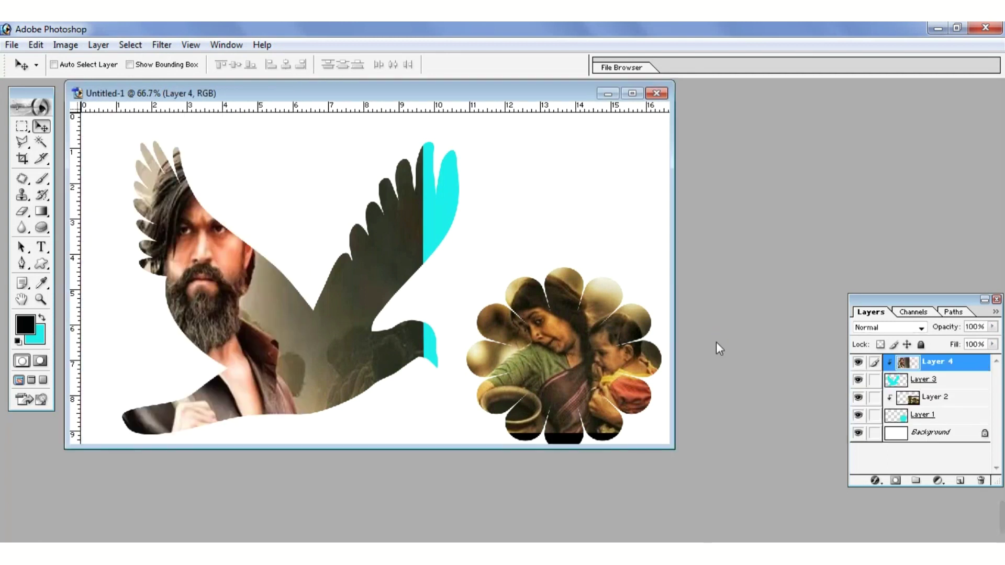
Step: Paste the hair artwork as Layer 5, clip it into the bird, and shift it up-right
key(ctrl+v)
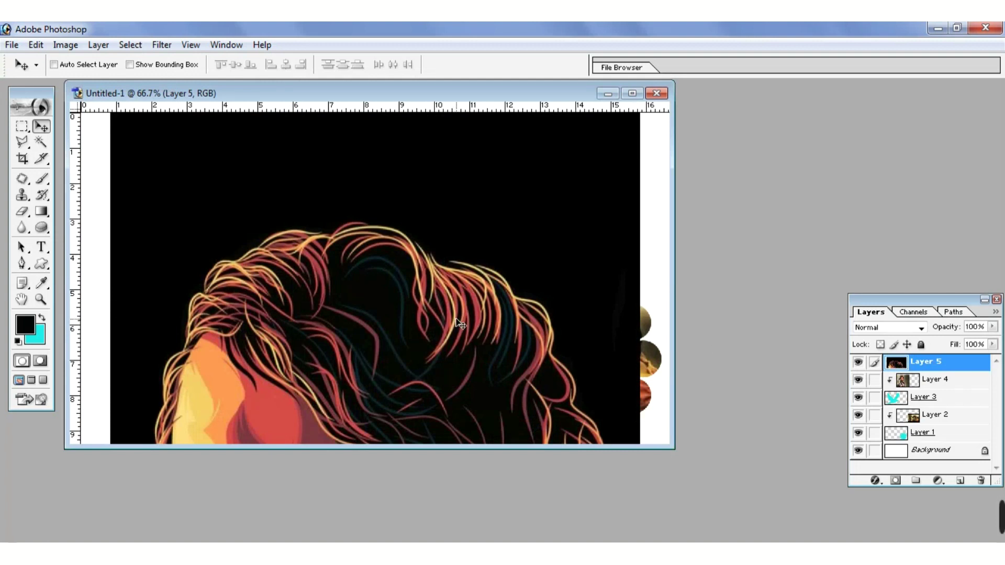
key(ctrl+g)
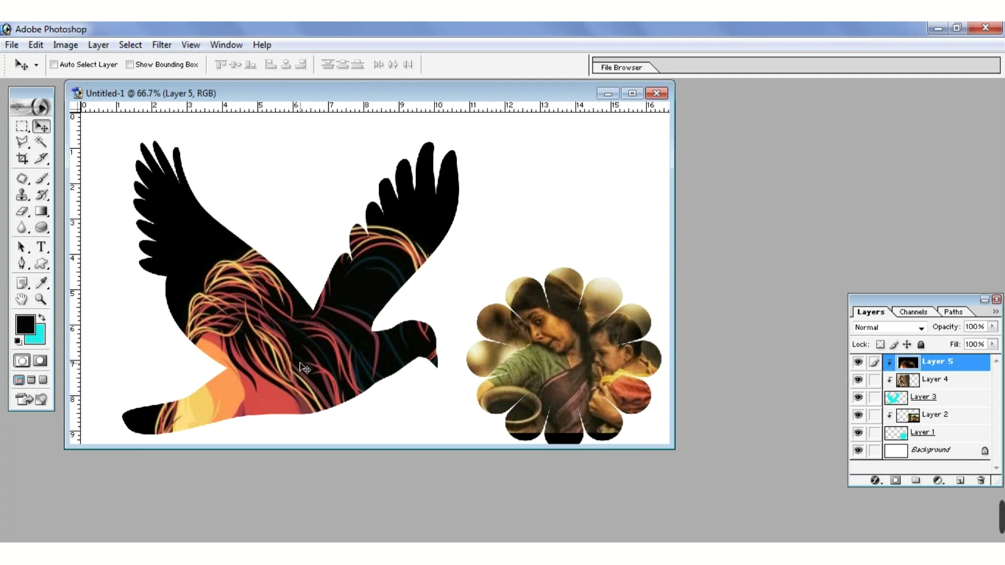
drag(303, 368, 439, 293)
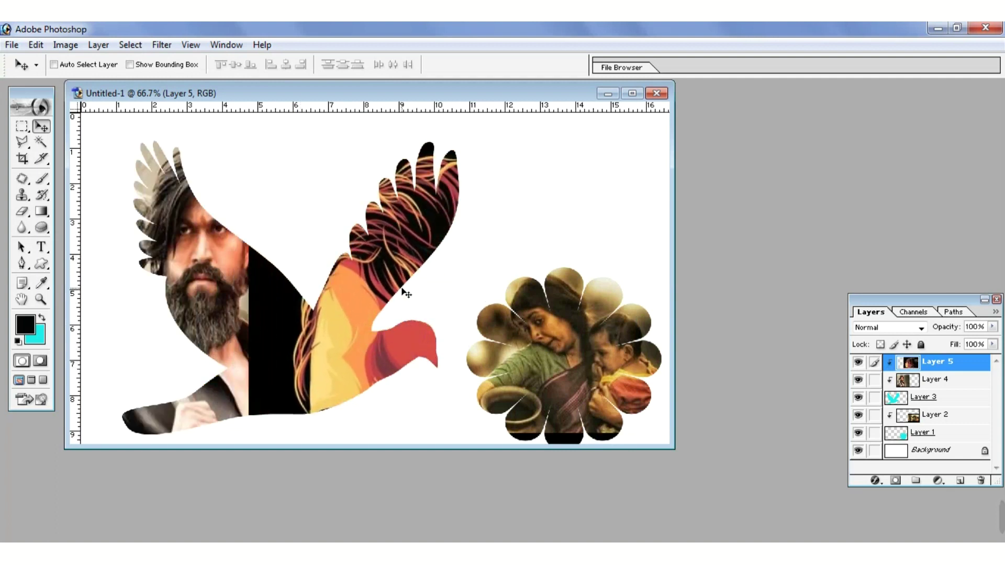
key(ctrl+t)
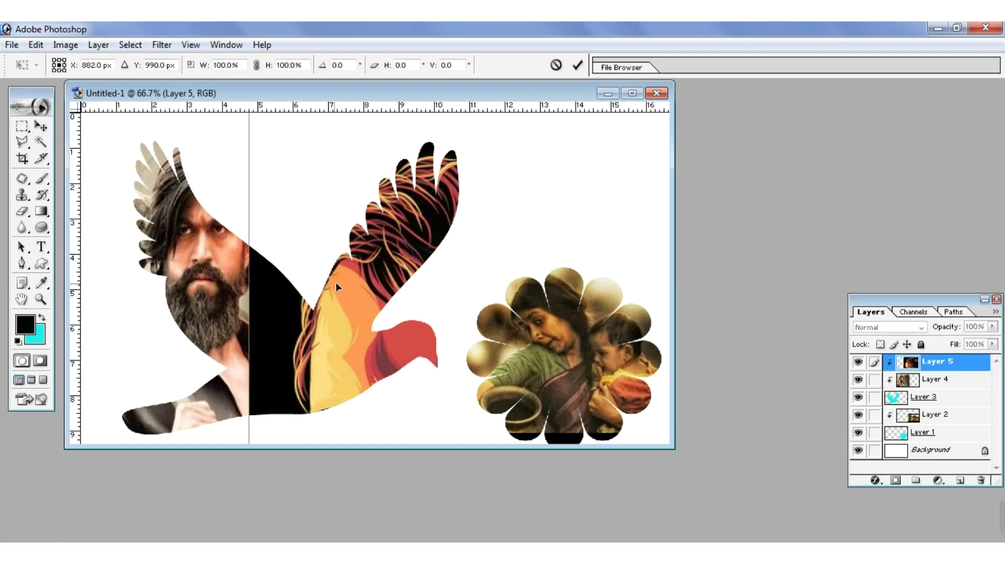
Step: Narrow and vertically squash the hair artwork, shifting it toward the bird
click(633, 94)
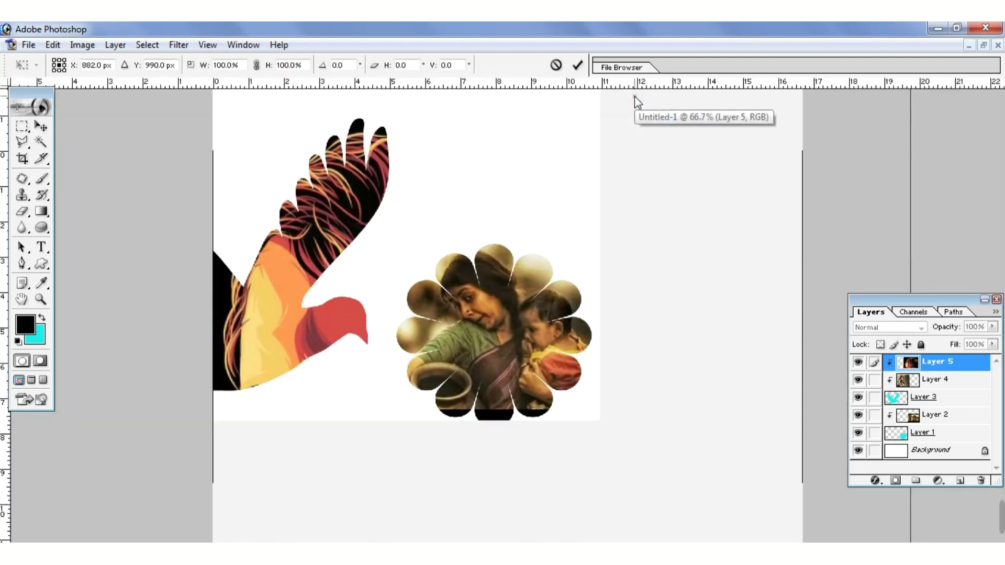
mouse_move(875, 170)
mouse_down()
mouse_move(812, 310)
mouse_move(791, 285)
mouse_up()
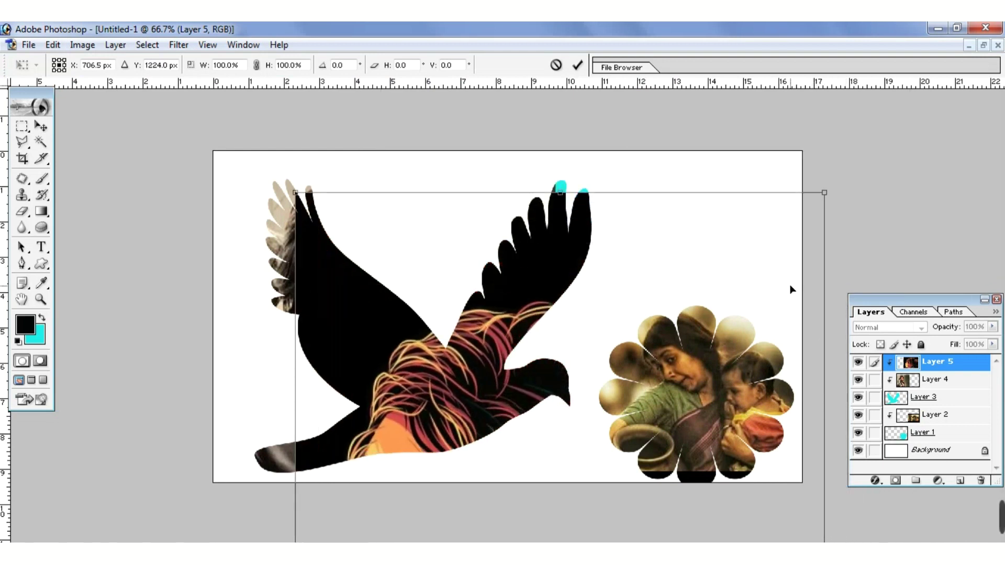
mouse_move(822, 193)
mouse_down()
mouse_move(531, 207)
mouse_move(506, 191)
mouse_up()
mouse_move(449, 346)
mouse_down()
mouse_move(552, 253)
mouse_move(563, 350)
mouse_up()
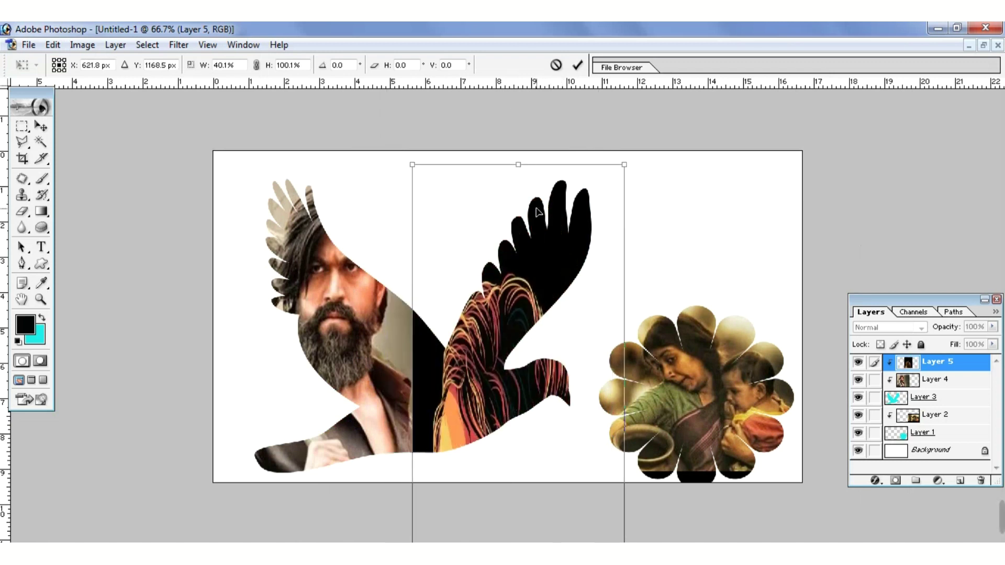
drag(522, 167, 553, 324)
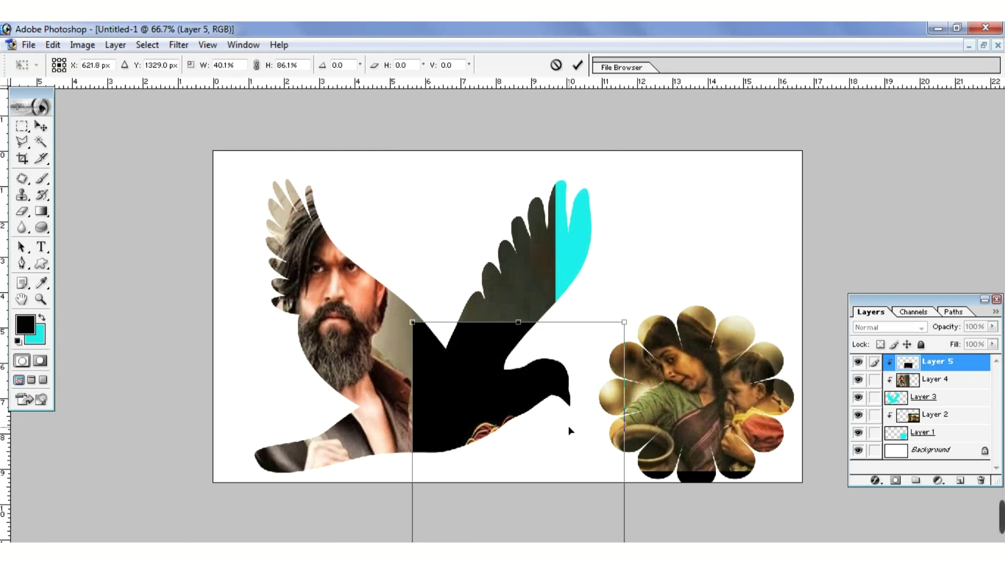
Step: Shrink the illustrated face slightly and reposition it inside the bird
drag(570, 430, 549, 191)
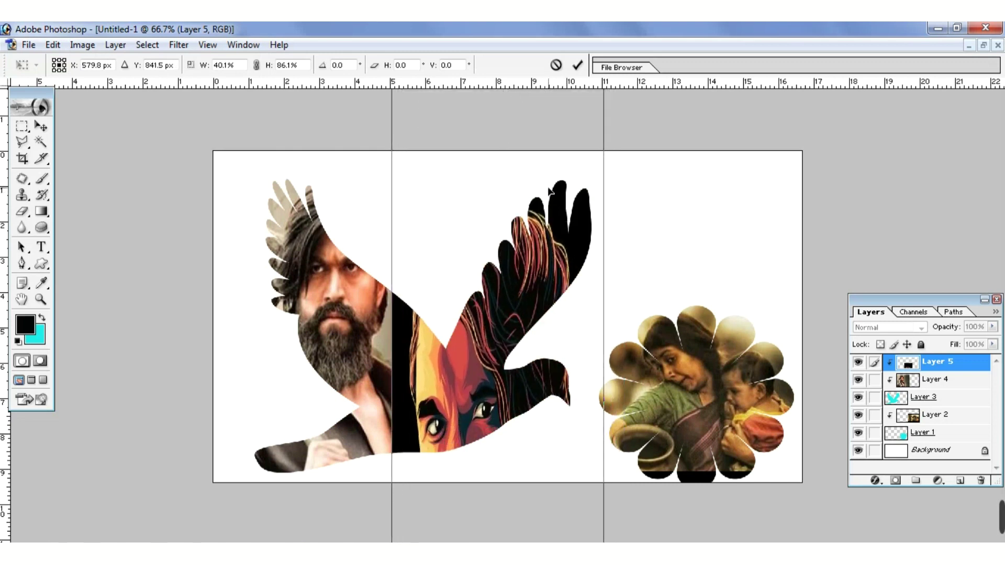
mouse_move(549, 191)
mouse_down()
mouse_move(566, 208)
mouse_move(560, 189)
mouse_up()
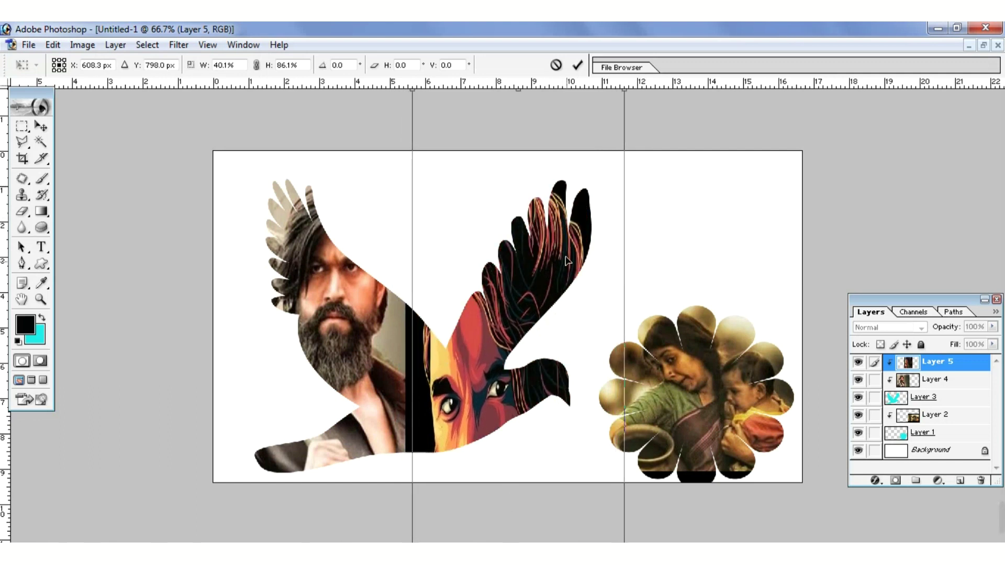
drag(558, 187, 639, 362)
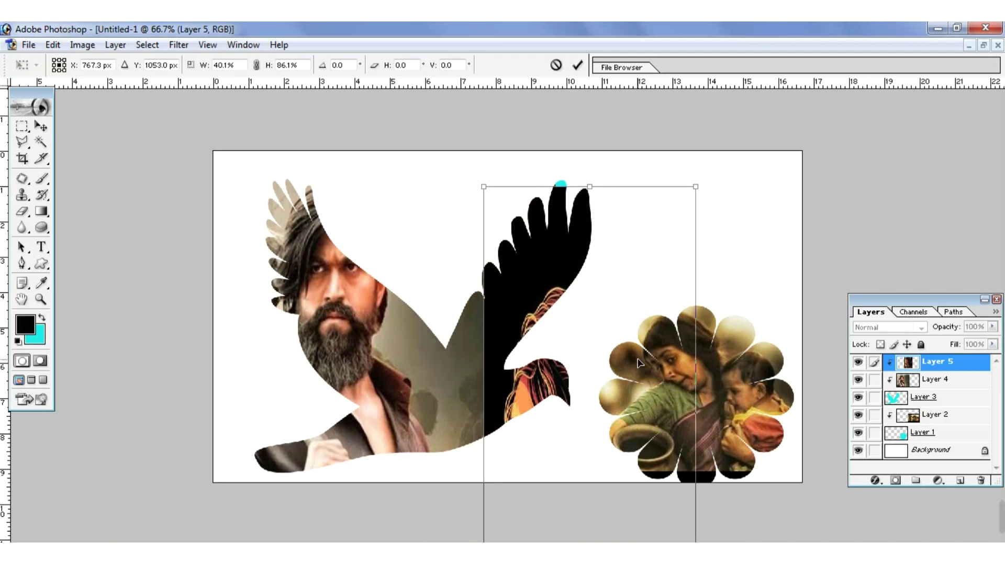
mouse_move(483, 187)
mouse_down()
mouse_move(499, 384)
mouse_move(455, 402)
mouse_up()
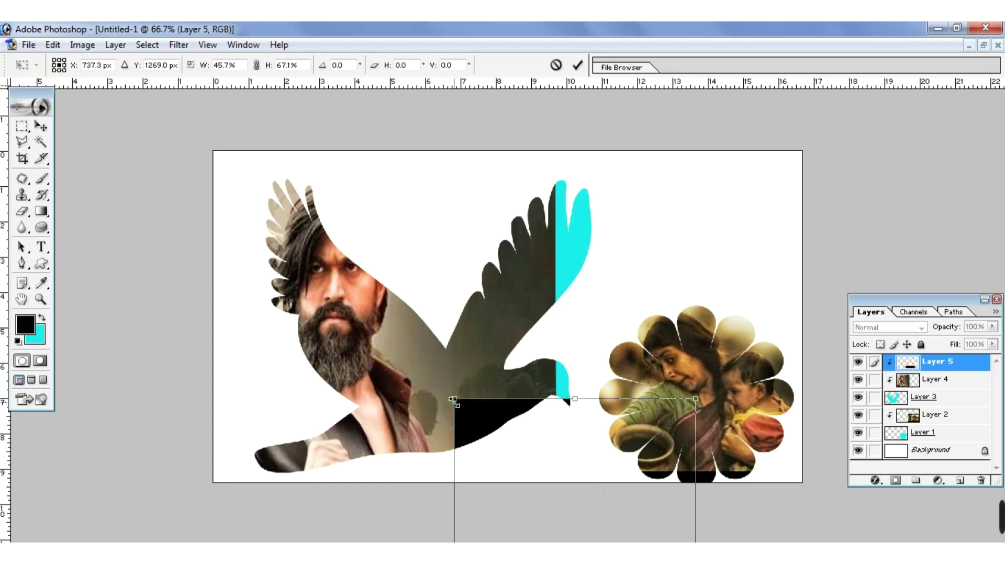
drag(528, 437, 500, 187)
mouse_move(553, 310)
mouse_down()
mouse_move(553, 262)
mouse_move(507, 189)
mouse_move(550, 195)
mouse_up()
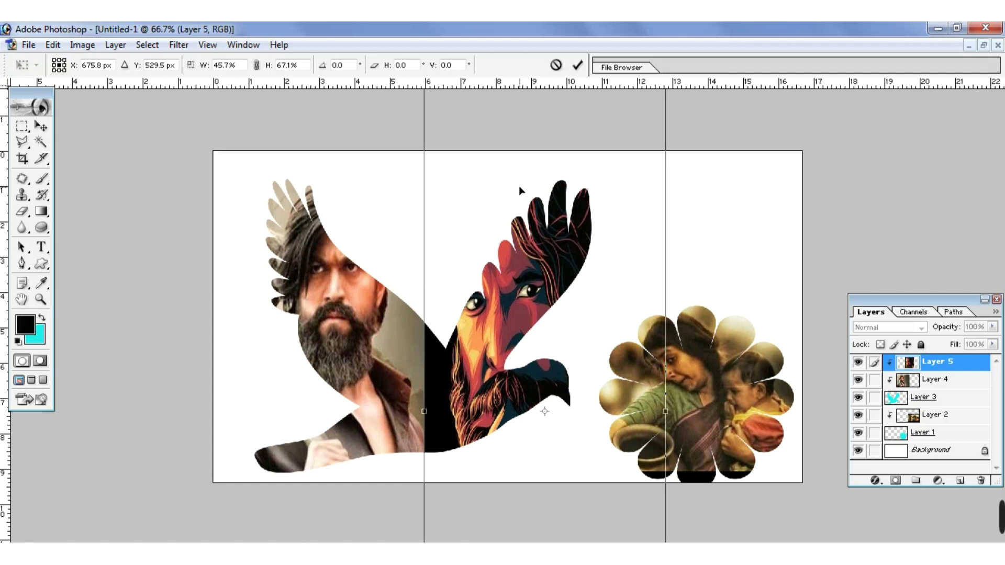
Step: Scale the face down further, fit it into the bird's right side, and commit
drag(519, 189, 555, 315)
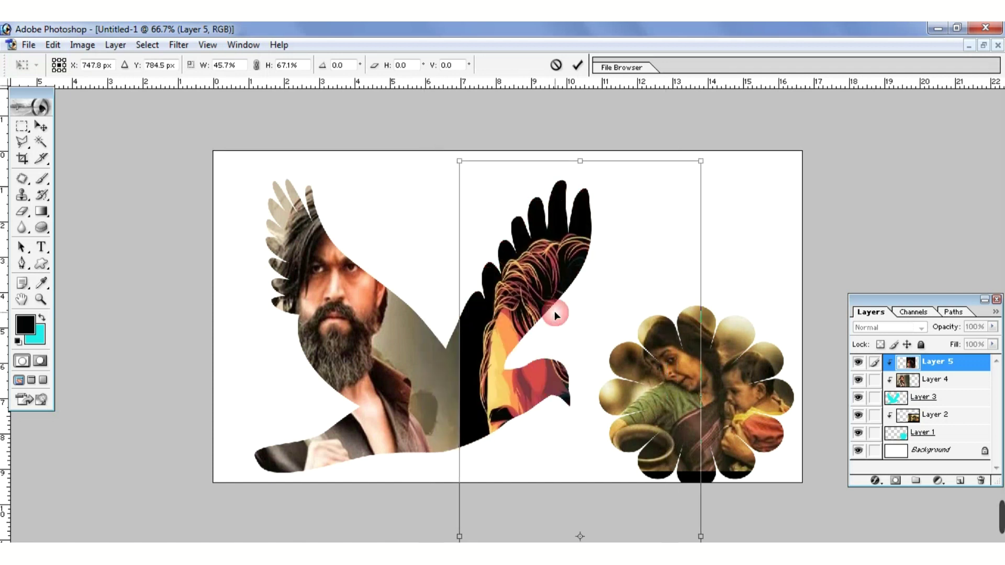
drag(458, 162, 484, 302)
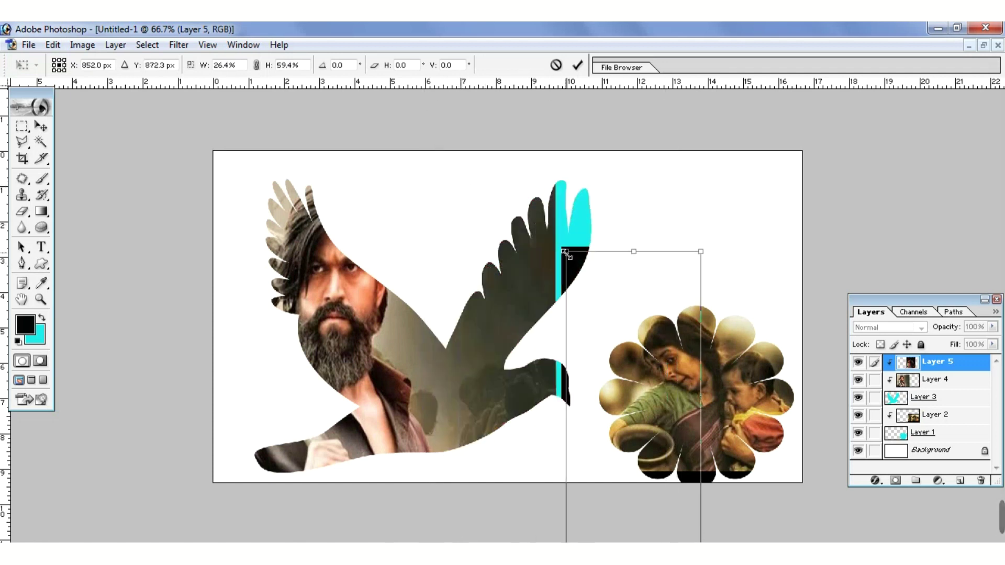
drag(474, 320, 471, 330)
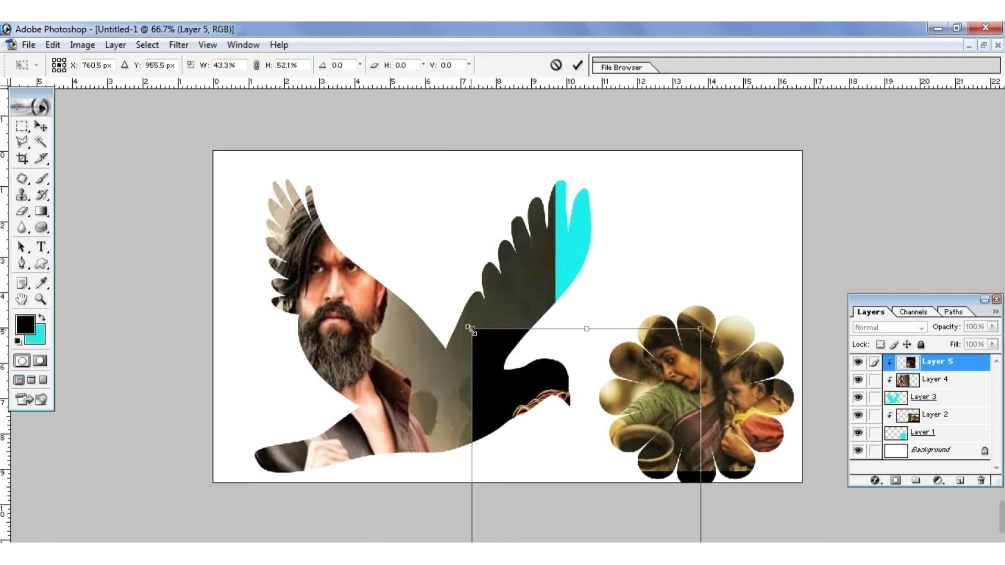
drag(534, 367, 491, 137)
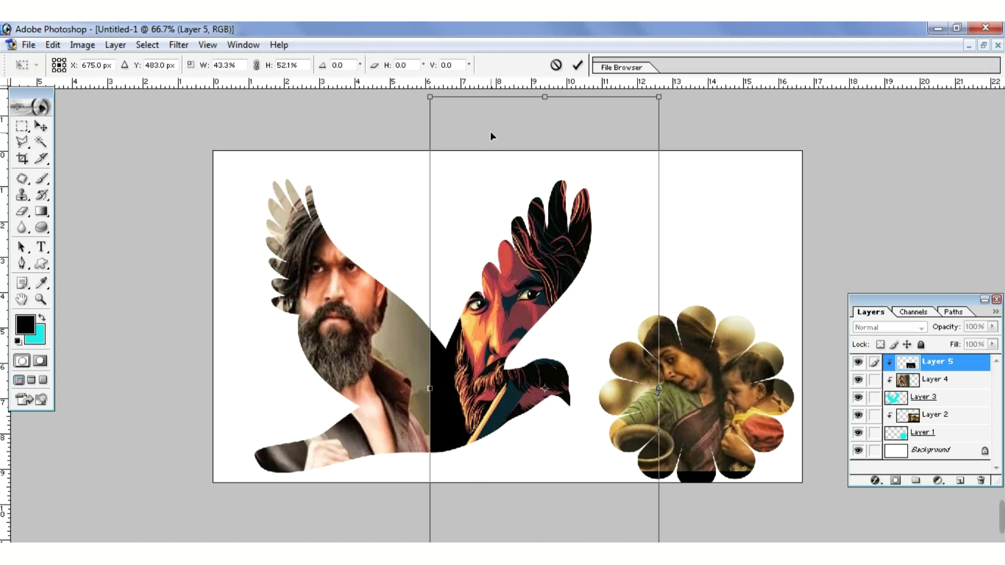
click(491, 135)
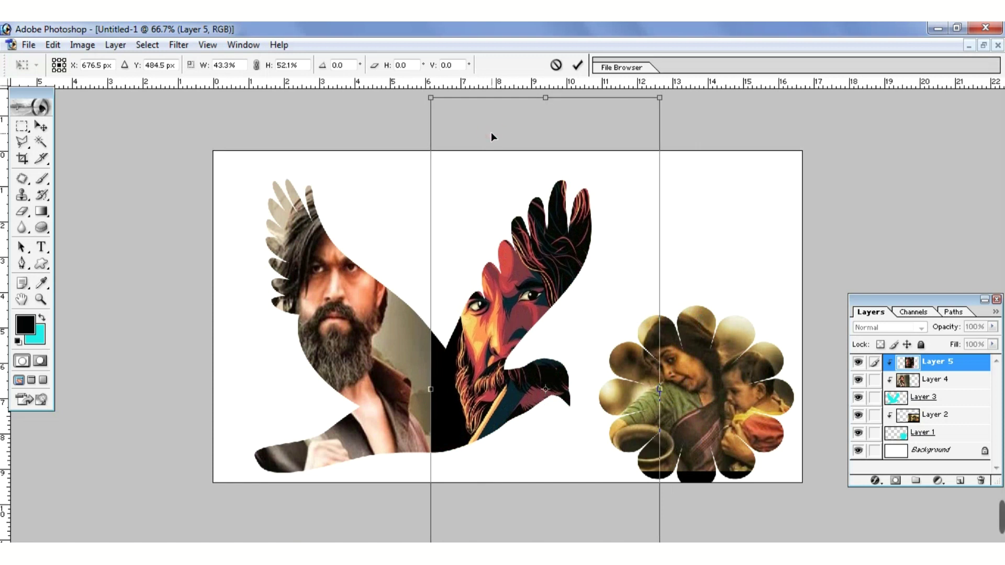
click(884, 226)
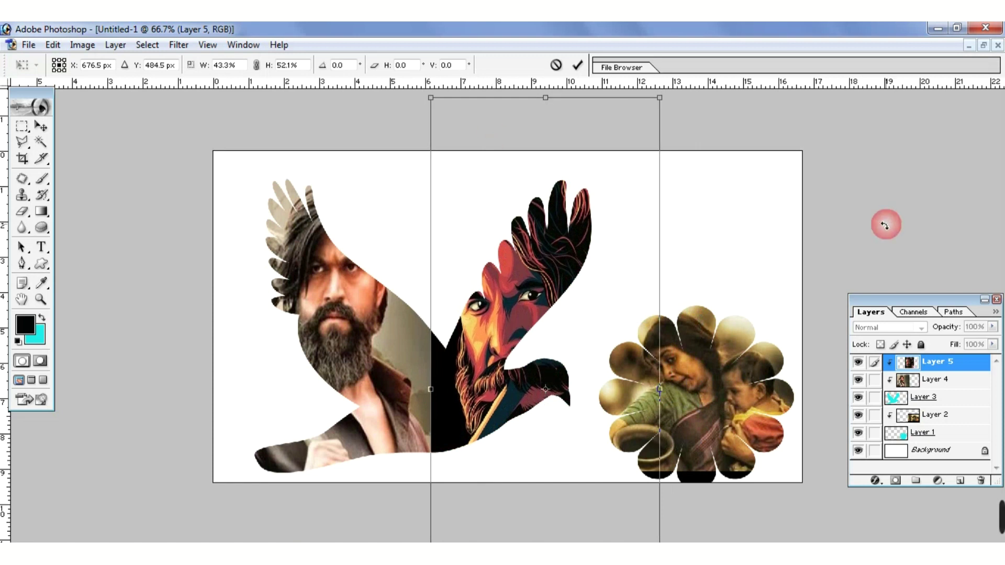
key(Return)
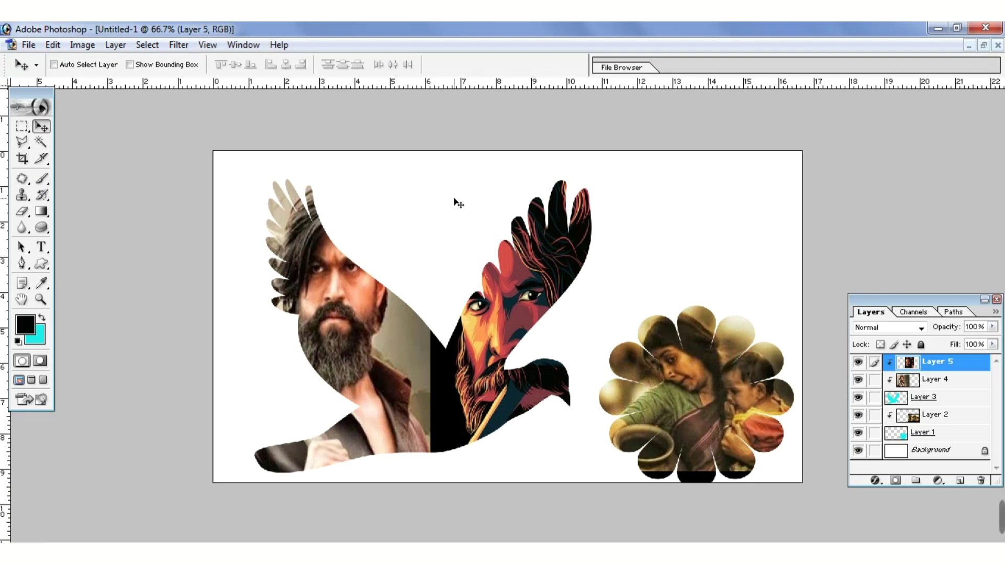
Step: Add a new layer and fill it with an orange background colour
click(958, 480)
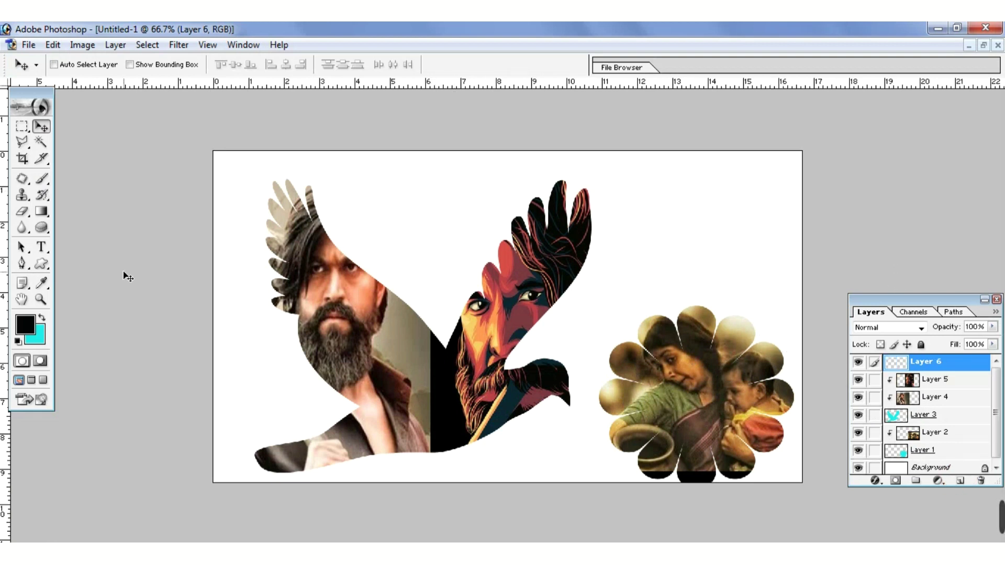
click(37, 339)
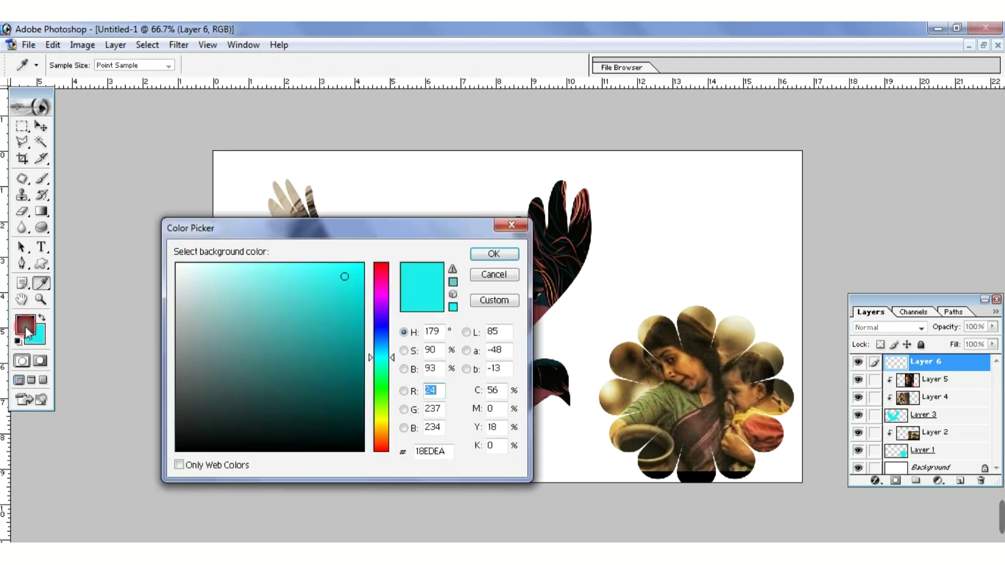
click(383, 447)
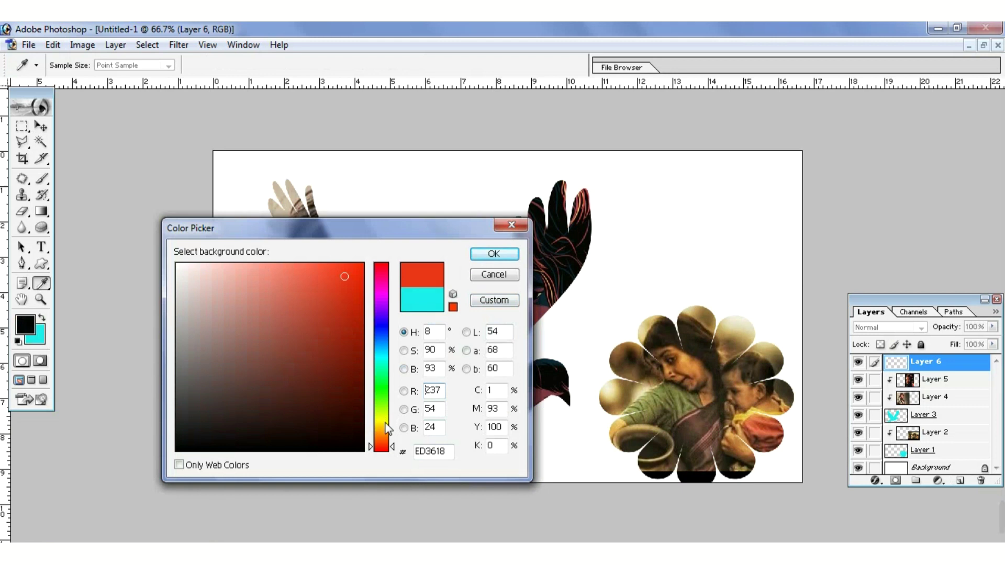
click(386, 422)
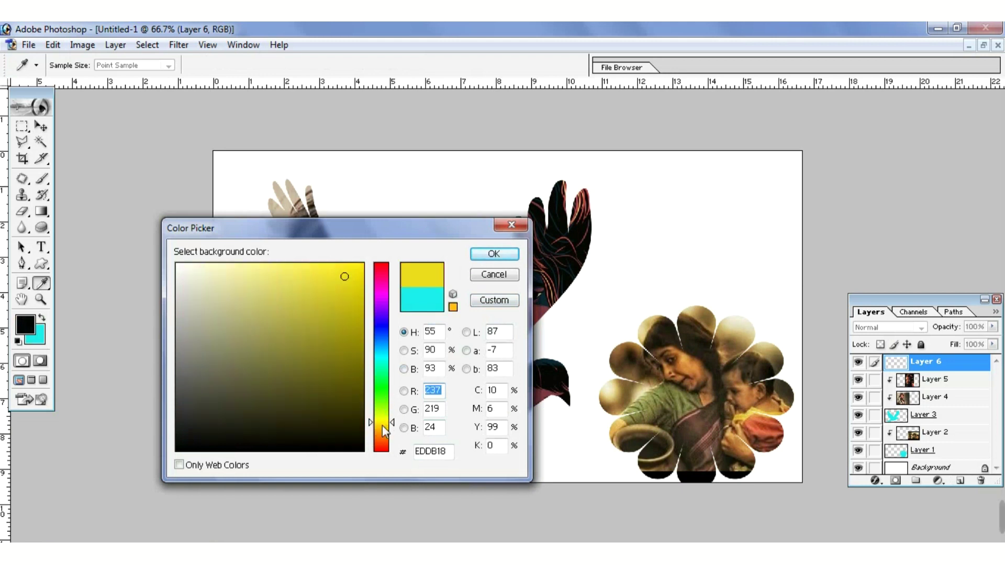
click(388, 438)
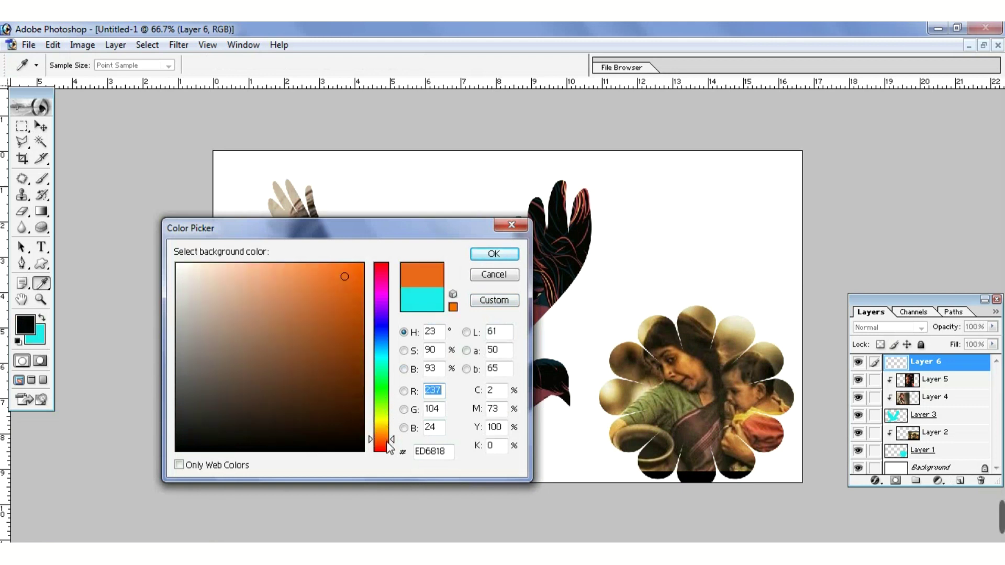
click(494, 254)
key(v)
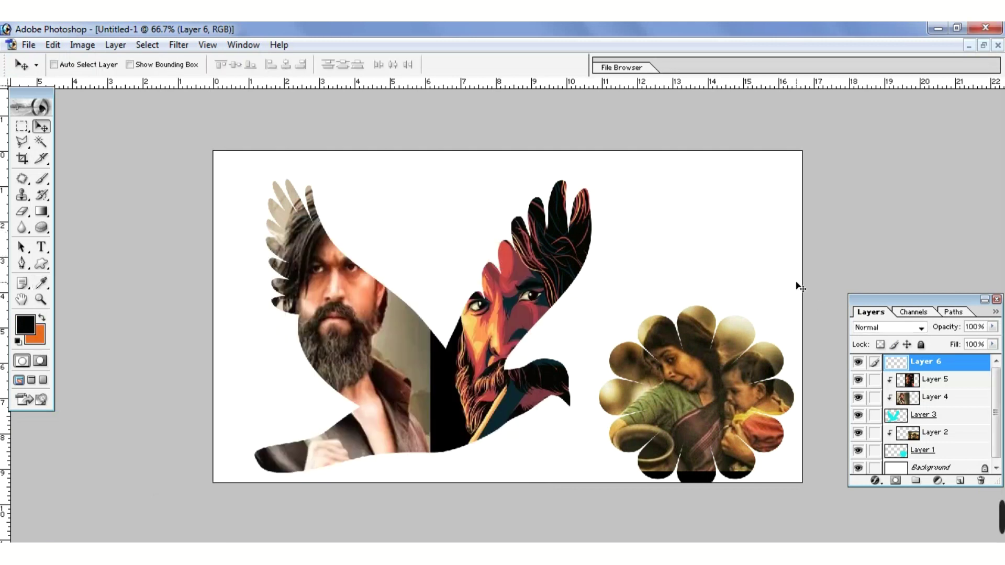
key(ctrl+BackSpace)
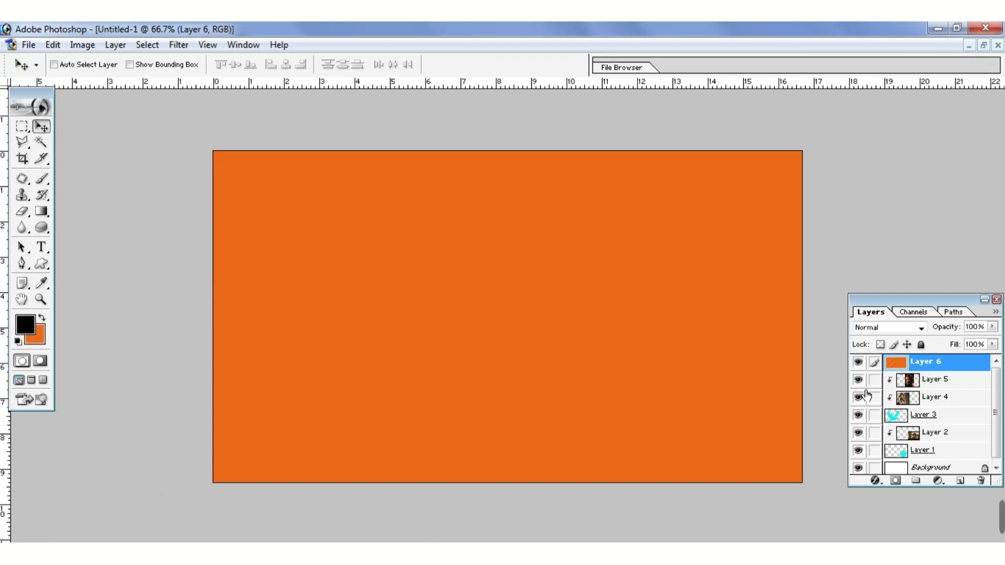
Step: Duplicate the orange layer, delete the copy, and drag Layer 6 toward Background
drag(966, 362, 956, 481)
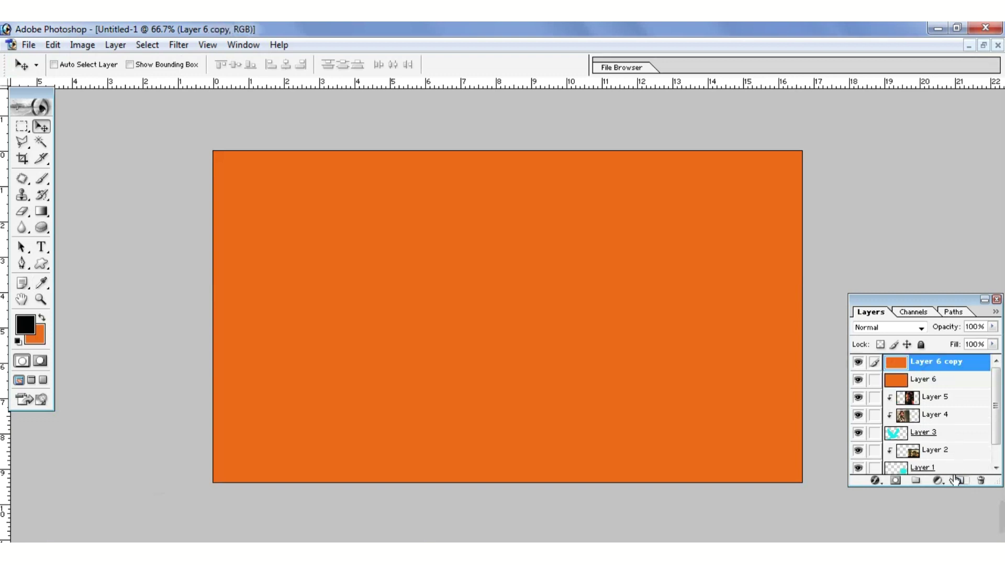
drag(963, 369, 972, 487)
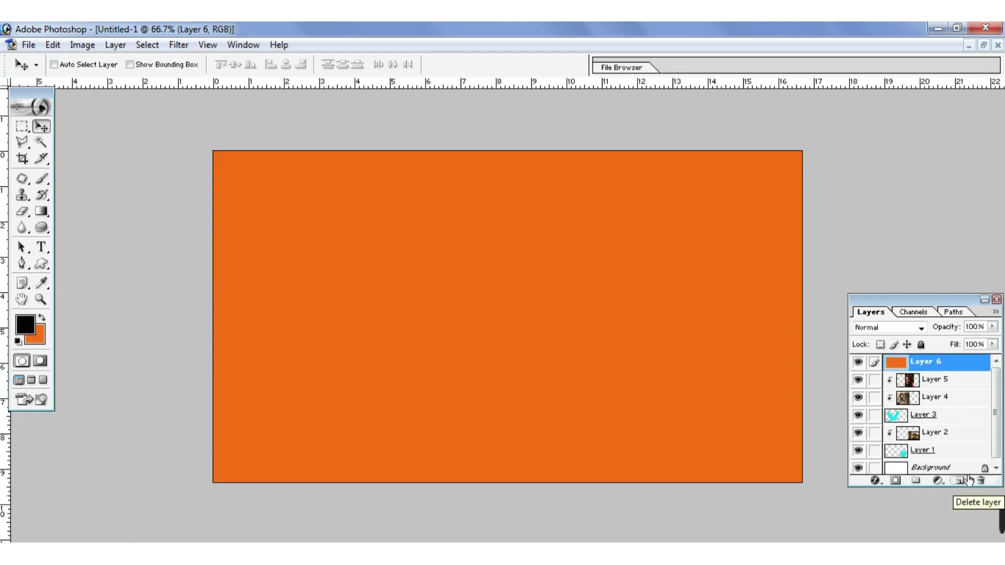
drag(961, 366, 956, 459)
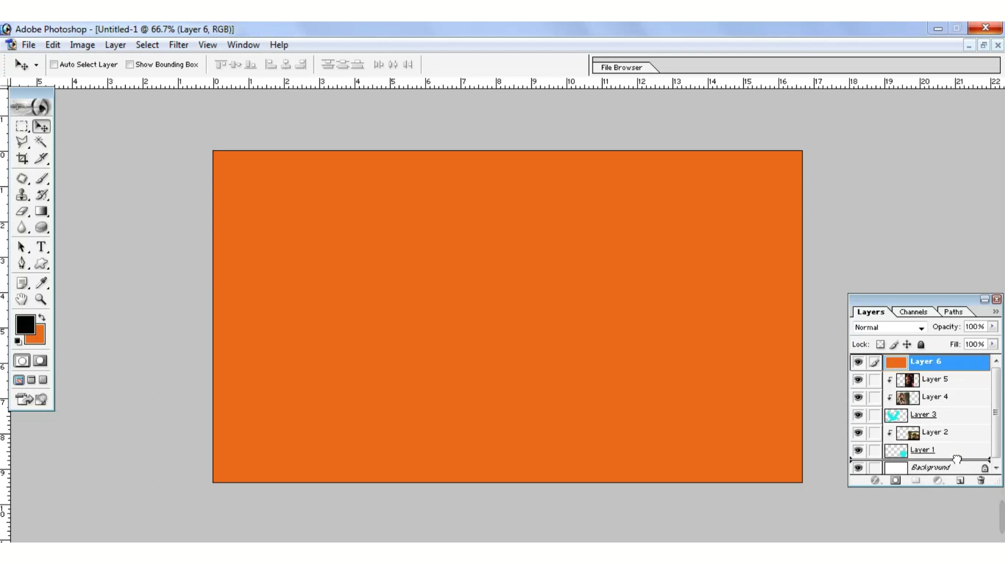
drag(956, 459, 961, 463)
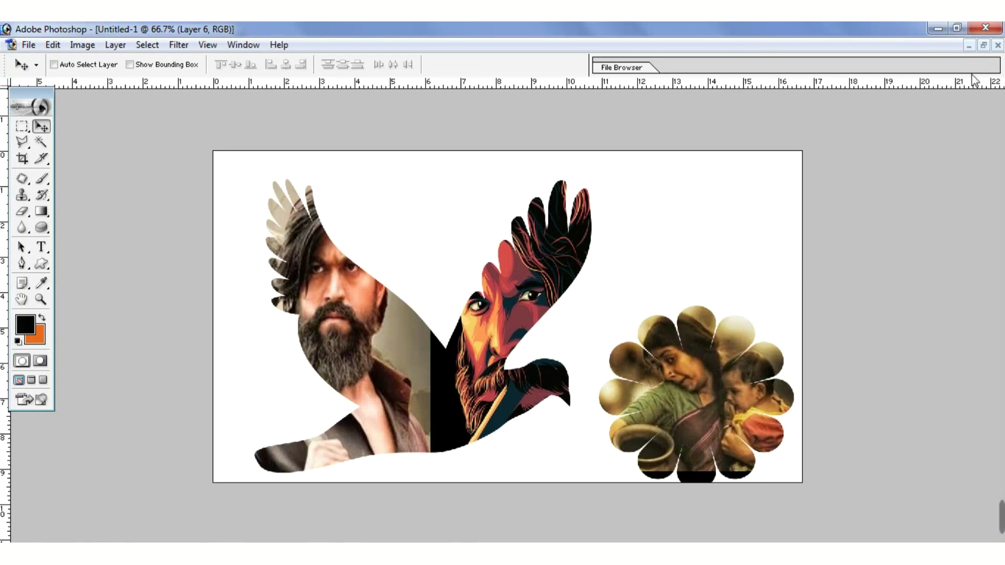
Step: Show the Layers panel from Window and drag Layer 6 just above Background
click(984, 46)
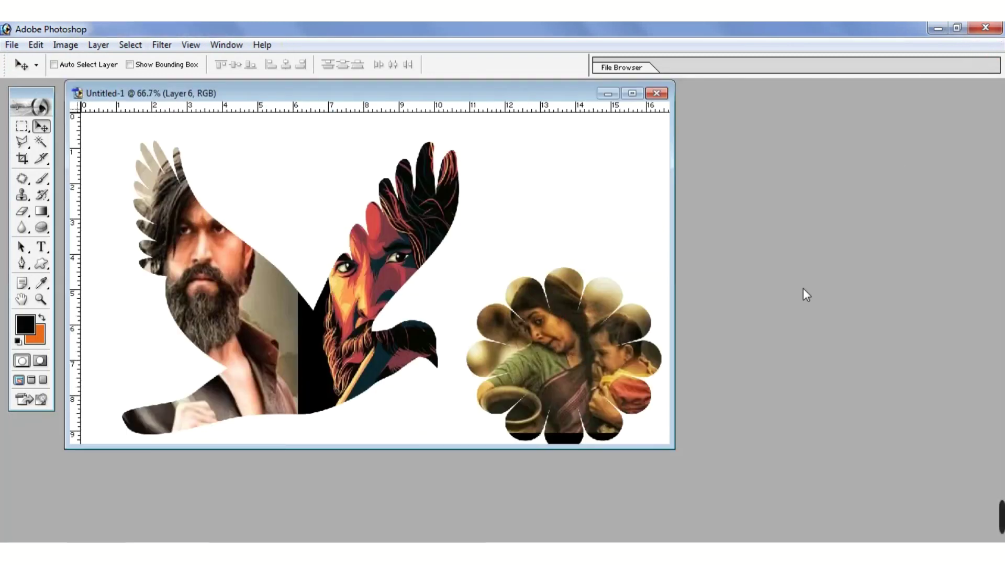
click(236, 50)
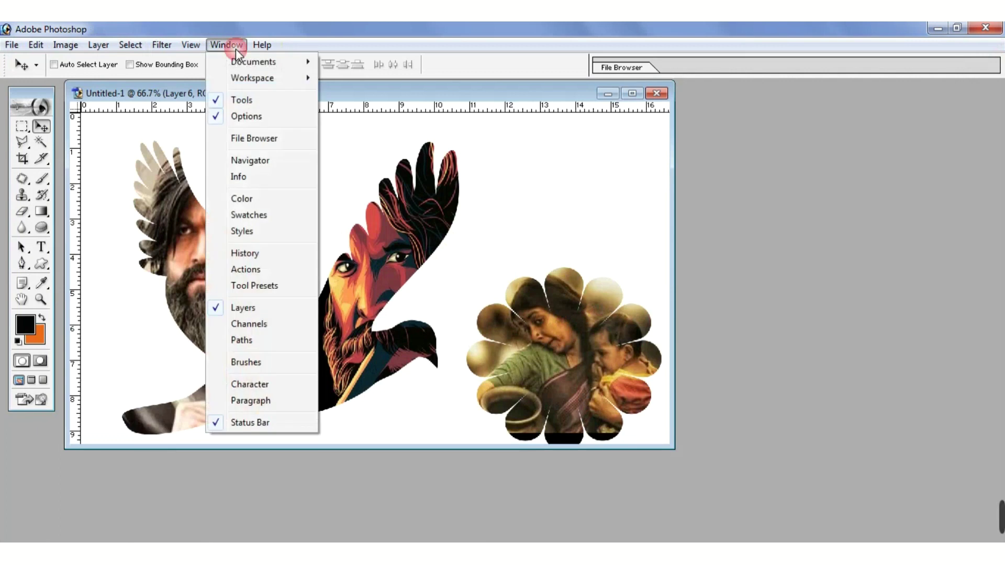
click(271, 314)
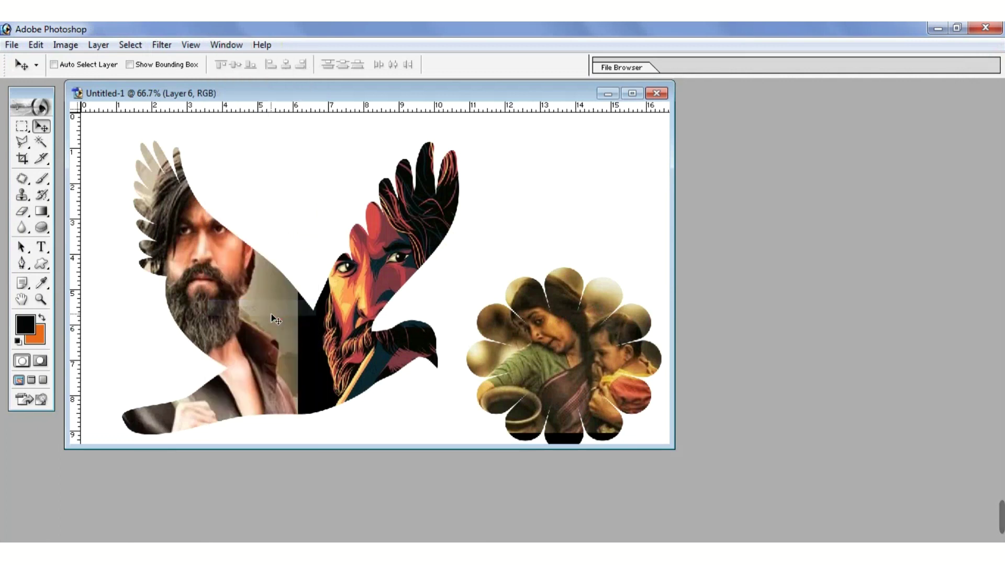
click(237, 48)
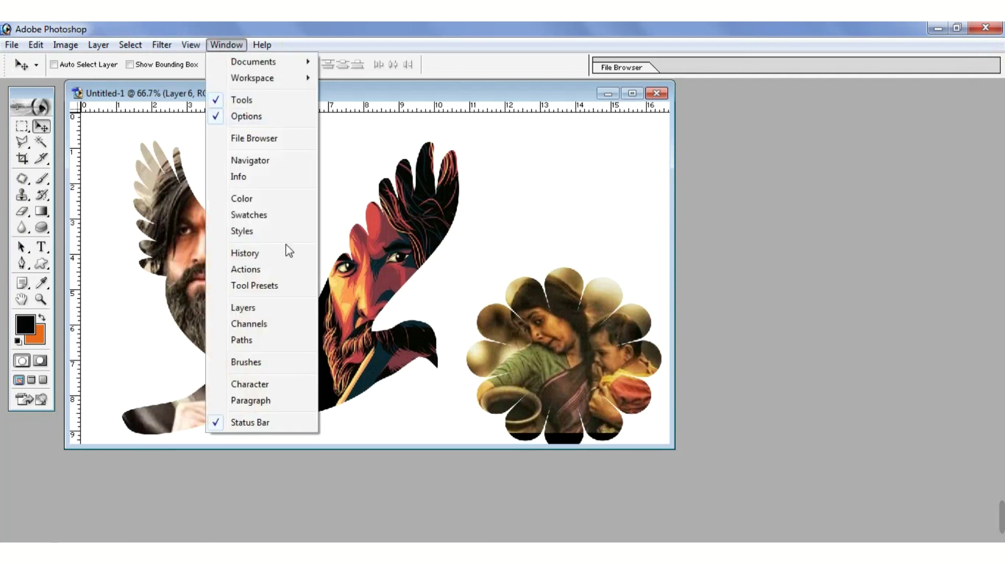
click(275, 309)
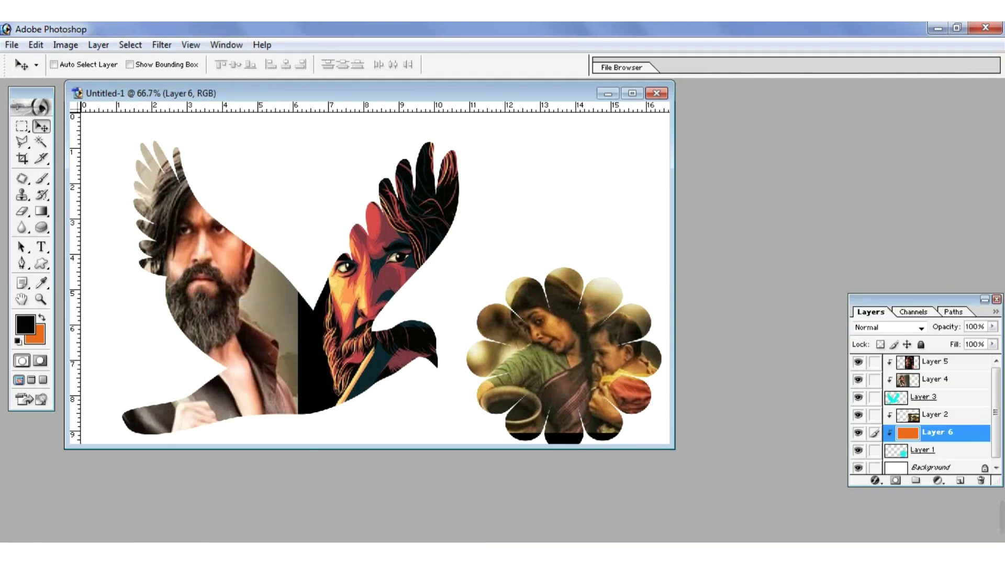
drag(965, 441, 958, 454)
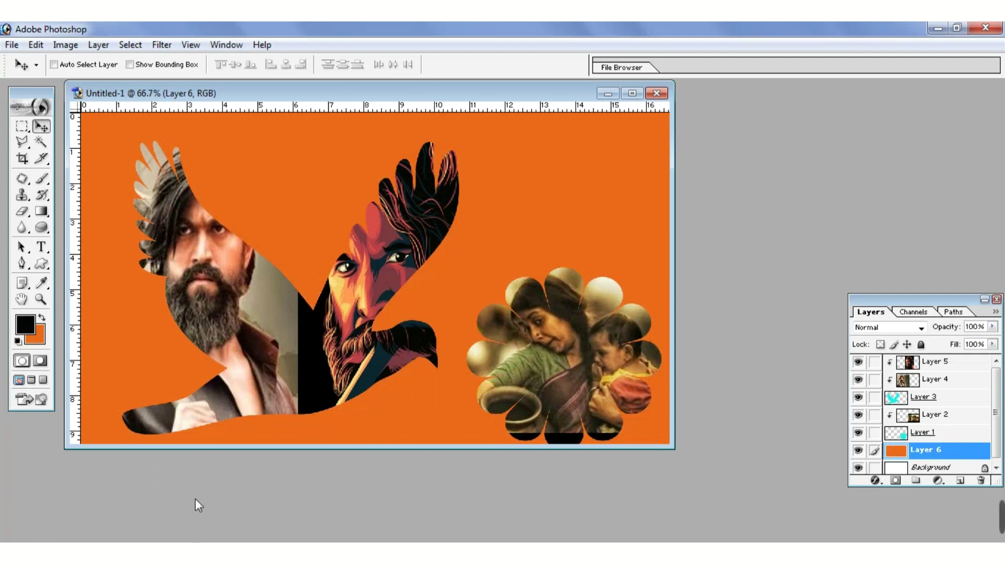
Step: Set a light sky-blue background colour for the Layer 6 backdrop
click(42, 338)
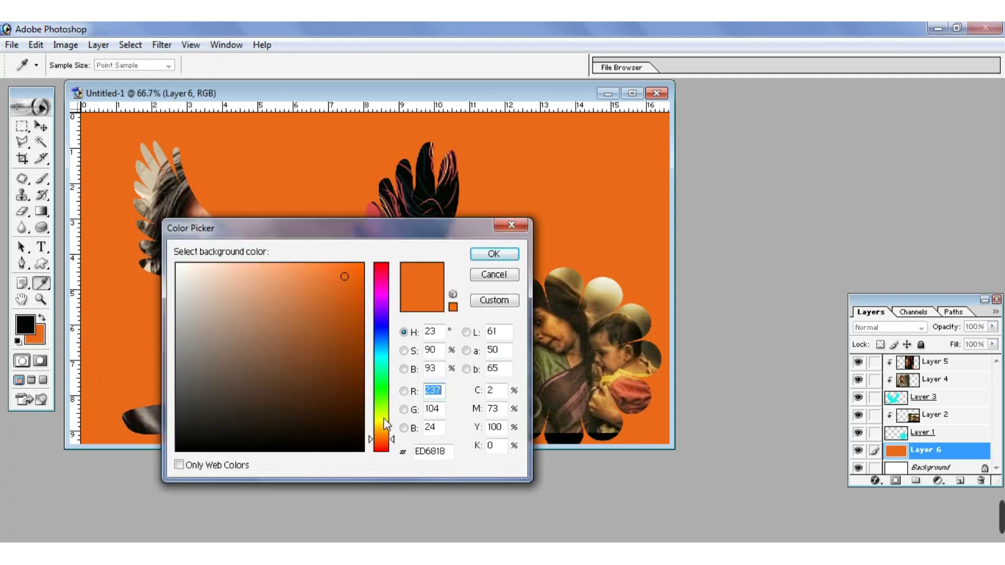
click(385, 331)
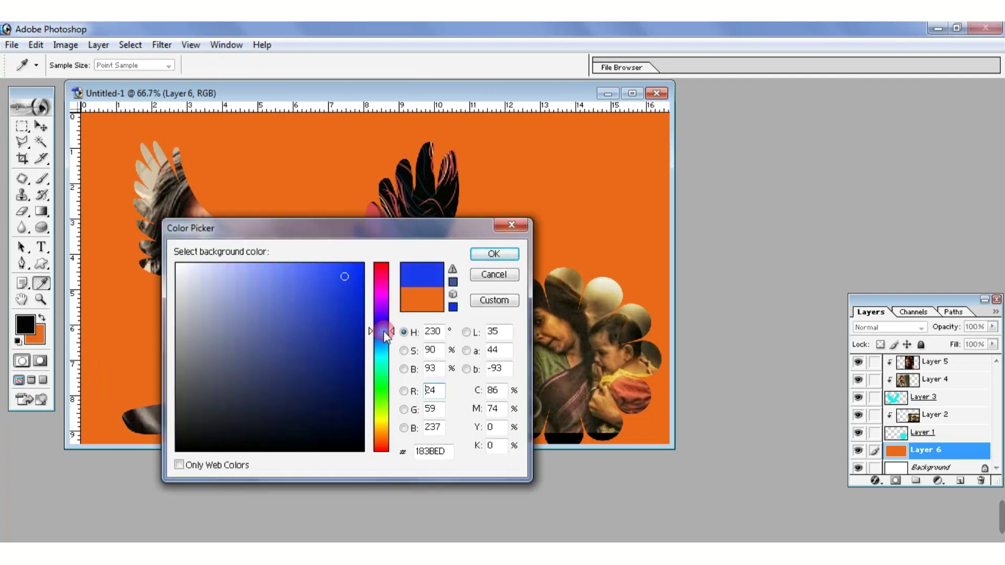
drag(385, 334, 384, 345)
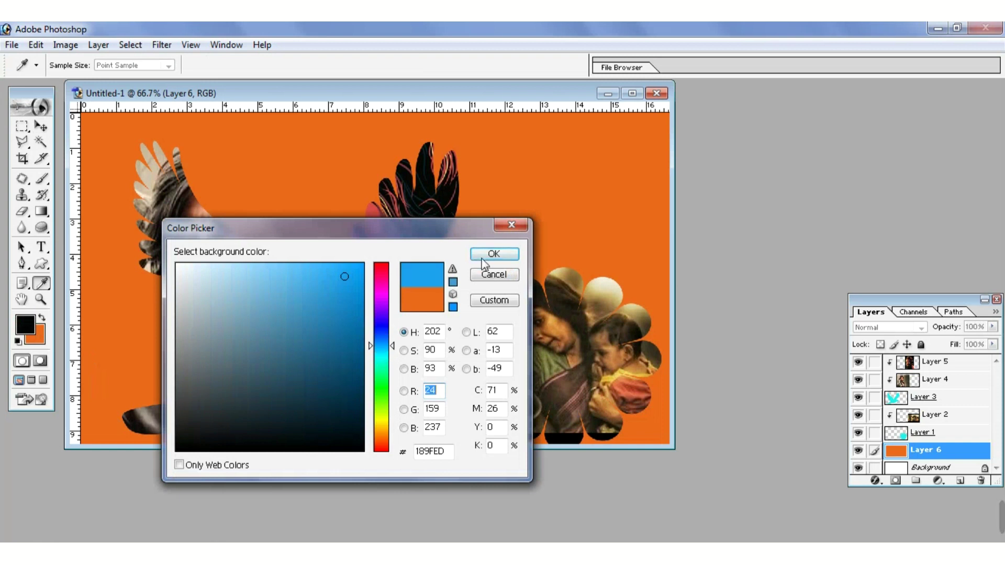
click(483, 260)
key(v)
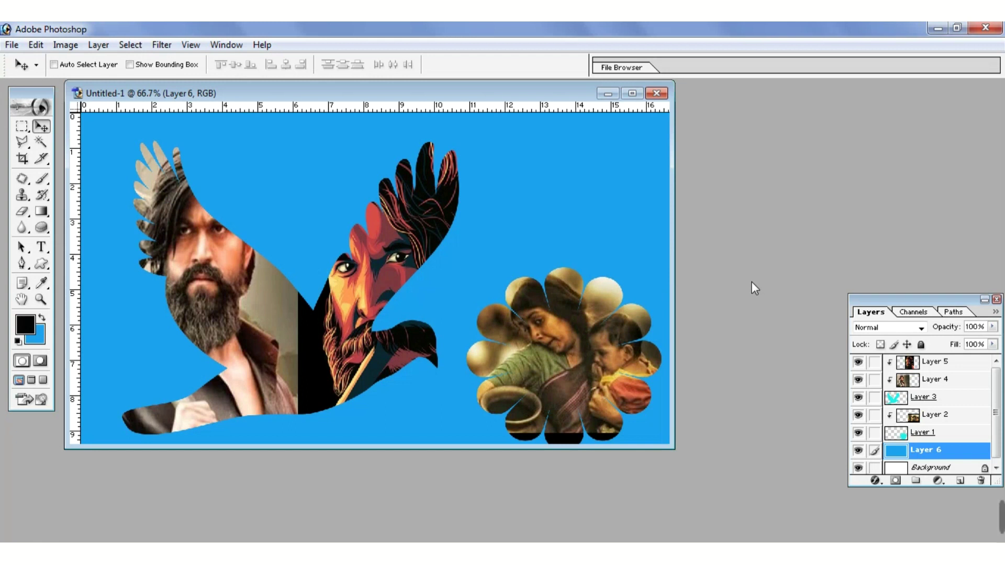
Step: Fill Layer 6 with a teal background colour
click(38, 339)
click(380, 360)
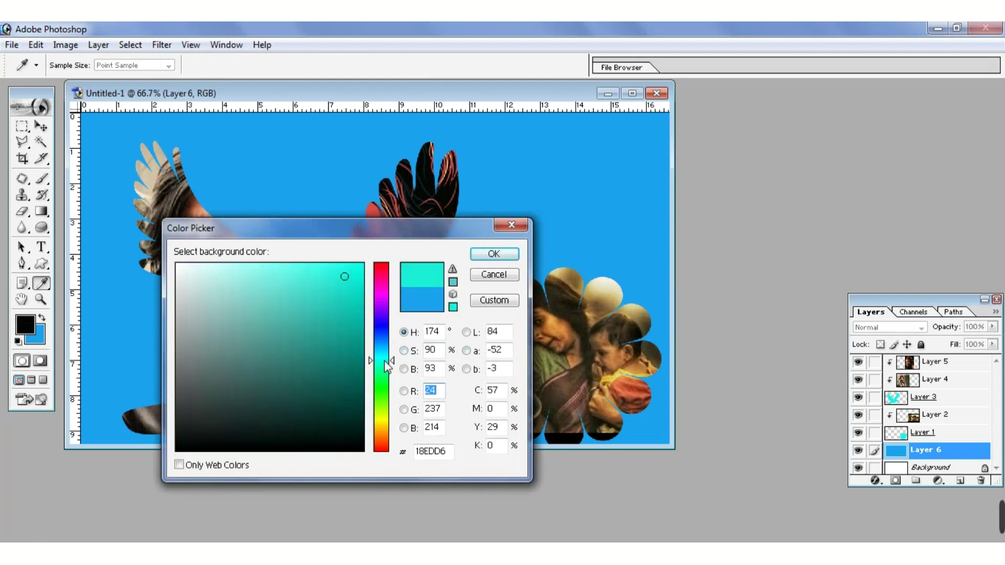
click(477, 254)
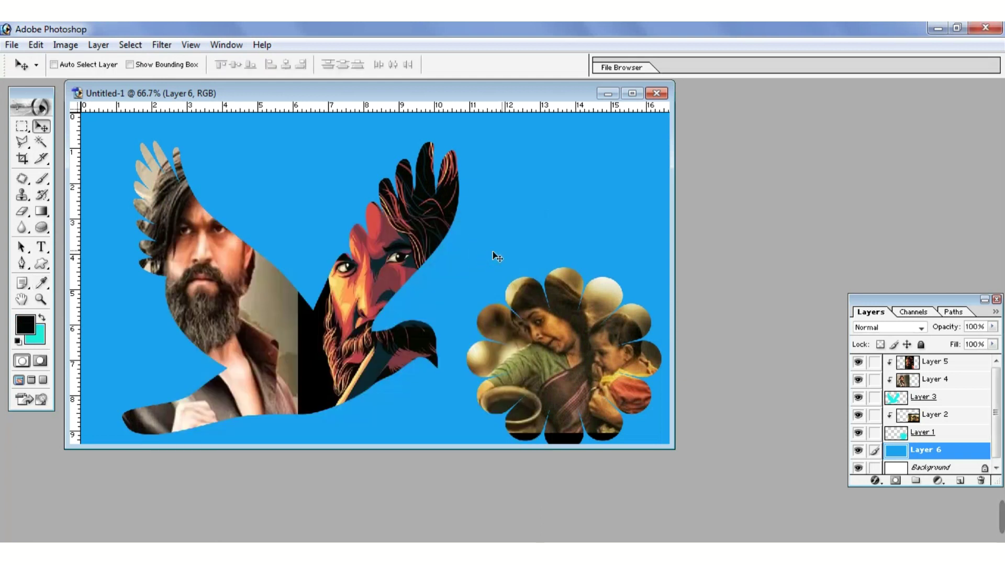
key(ctrl+BackSpace)
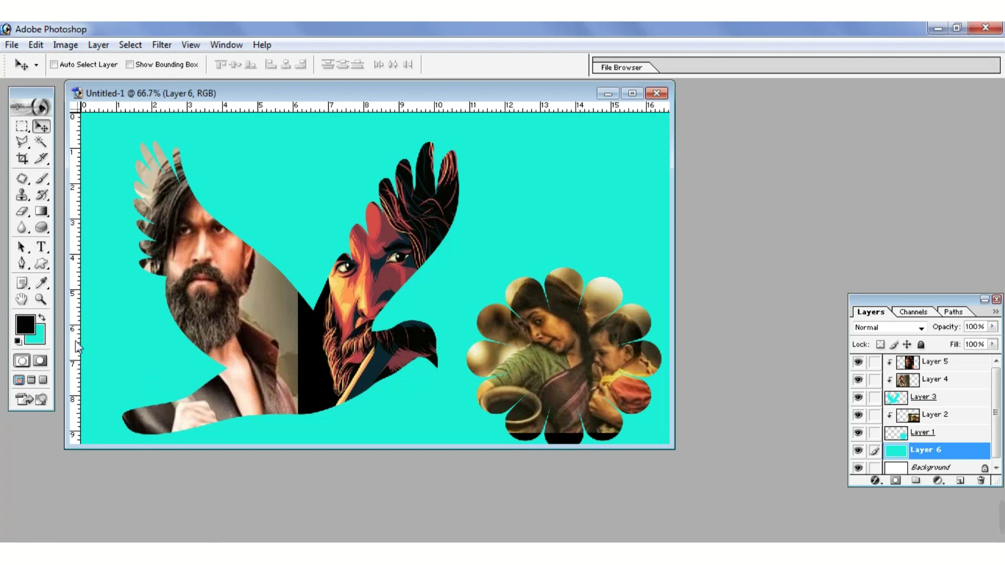
Step: Try a bright green fill on Layer 6, then undo it to keep cyan
click(36, 340)
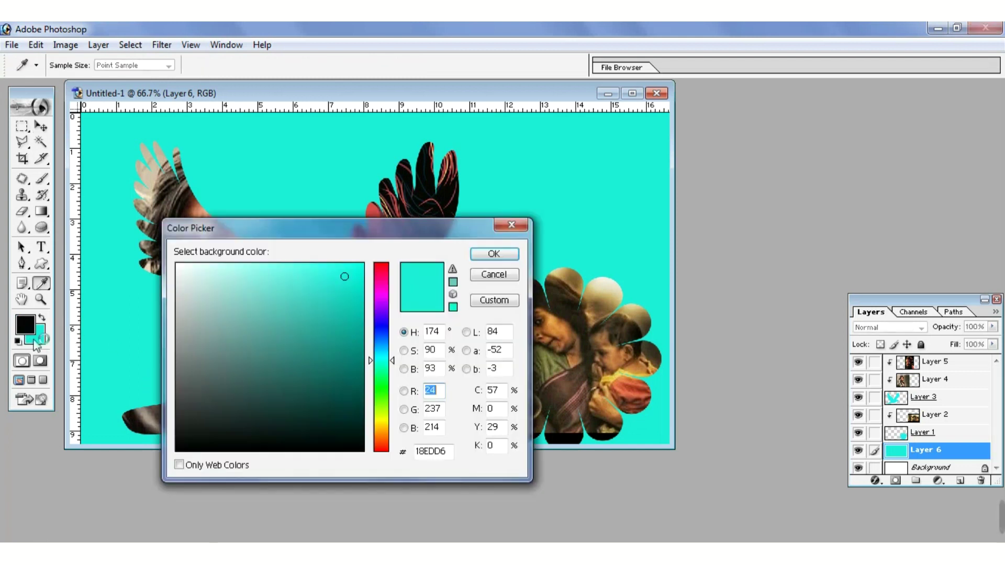
click(381, 385)
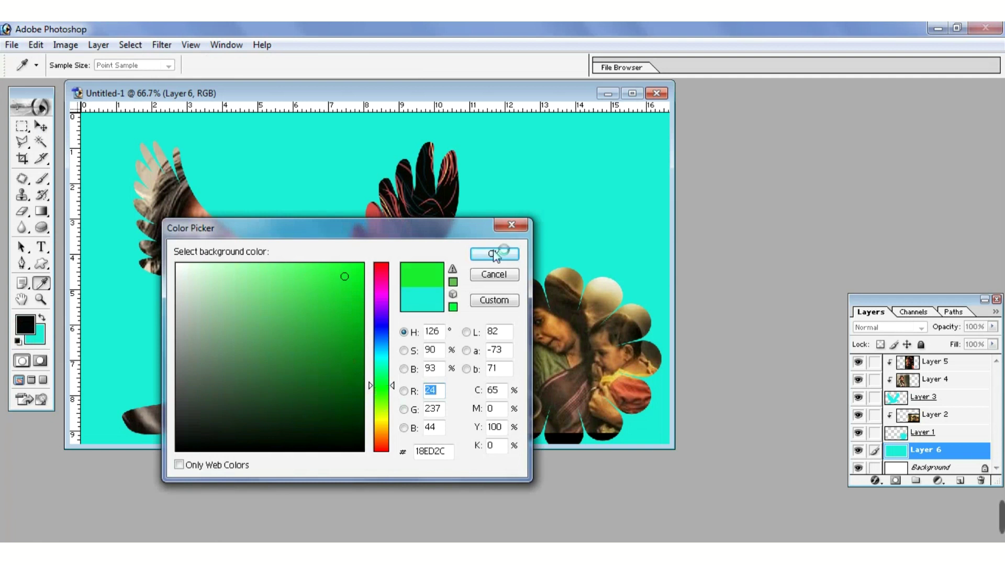
click(349, 372)
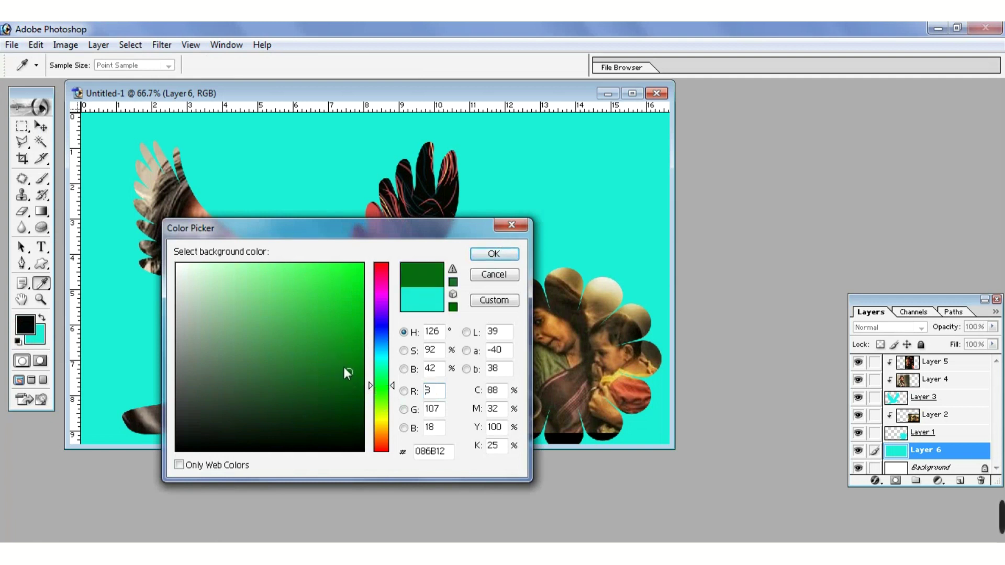
click(337, 326)
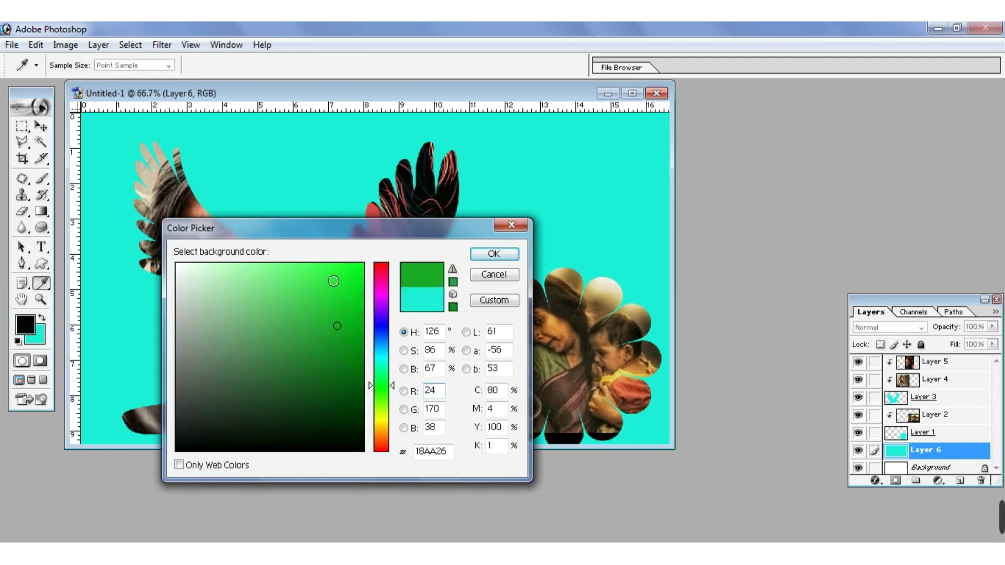
click(334, 281)
click(485, 255)
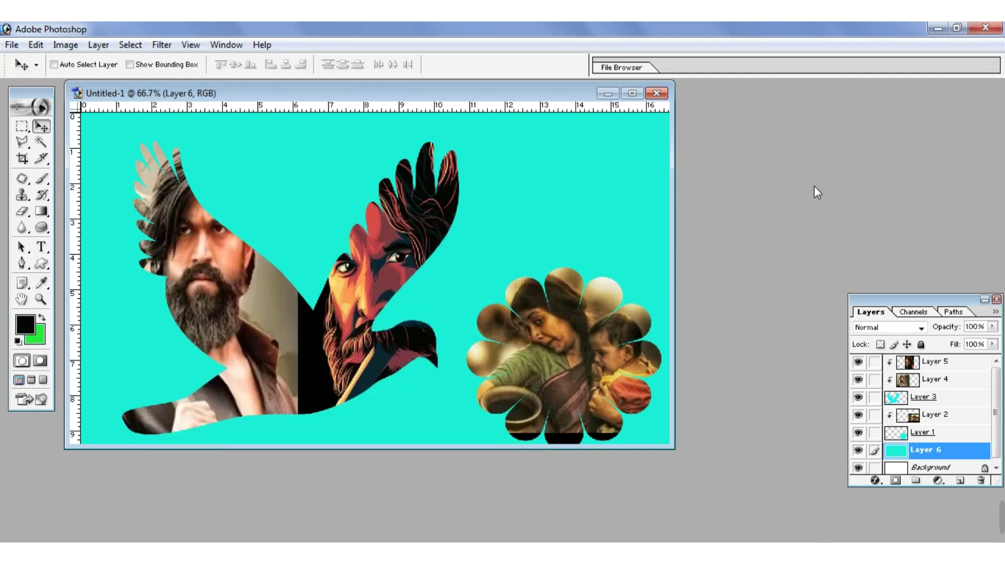
key(ctrl+BackSpace)
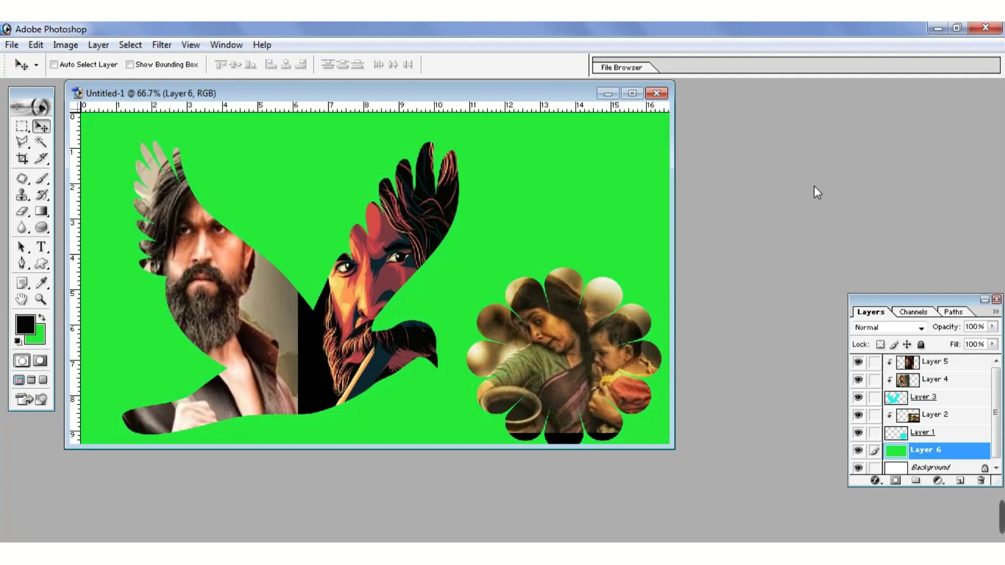
key(ctrl+z)
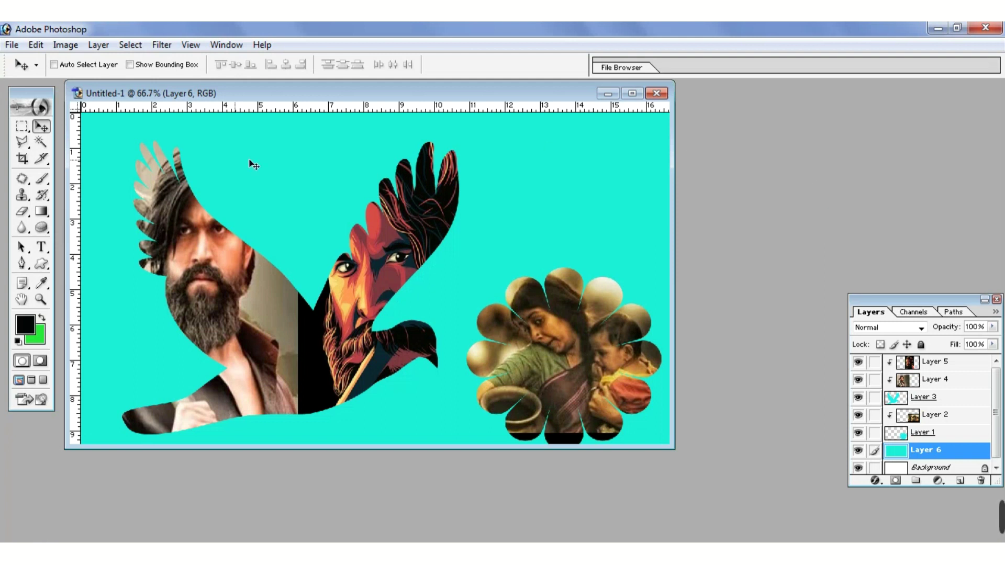
Step: Draw a text box near the top of the canvas with the Type tool
click(41, 250)
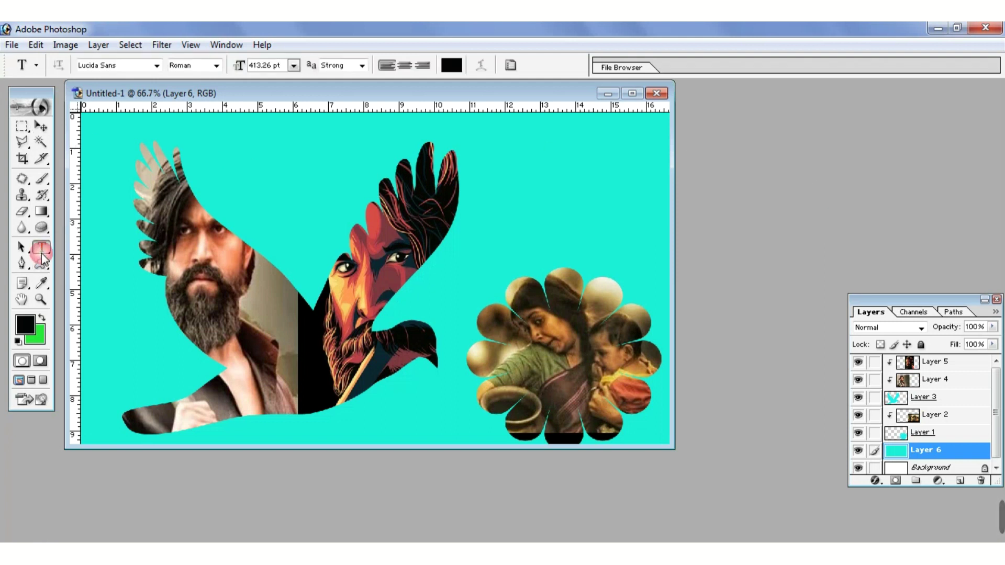
click(960, 480)
drag(254, 126, 356, 175)
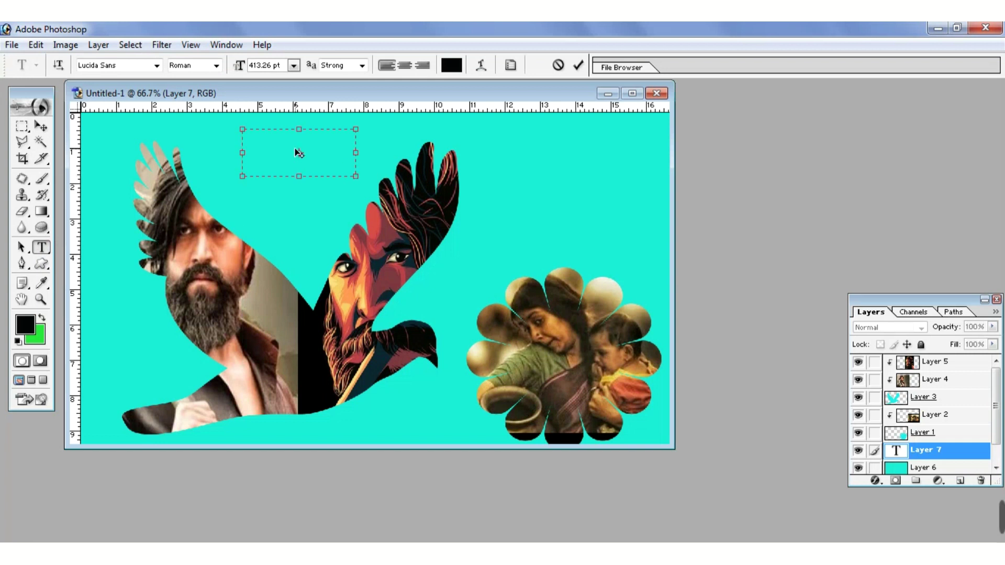
click(217, 66)
click(218, 66)
text(L)
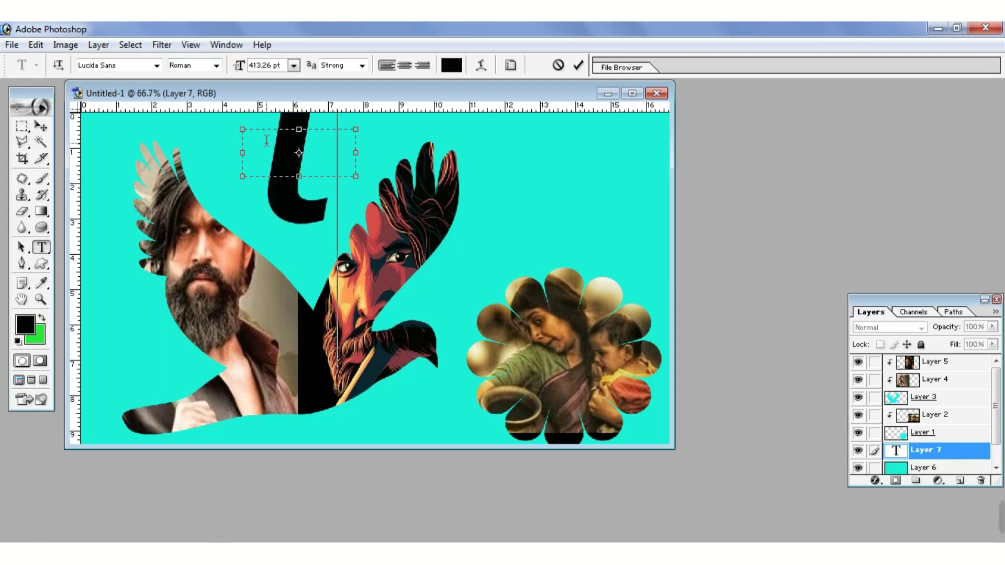
key(BackSpace)
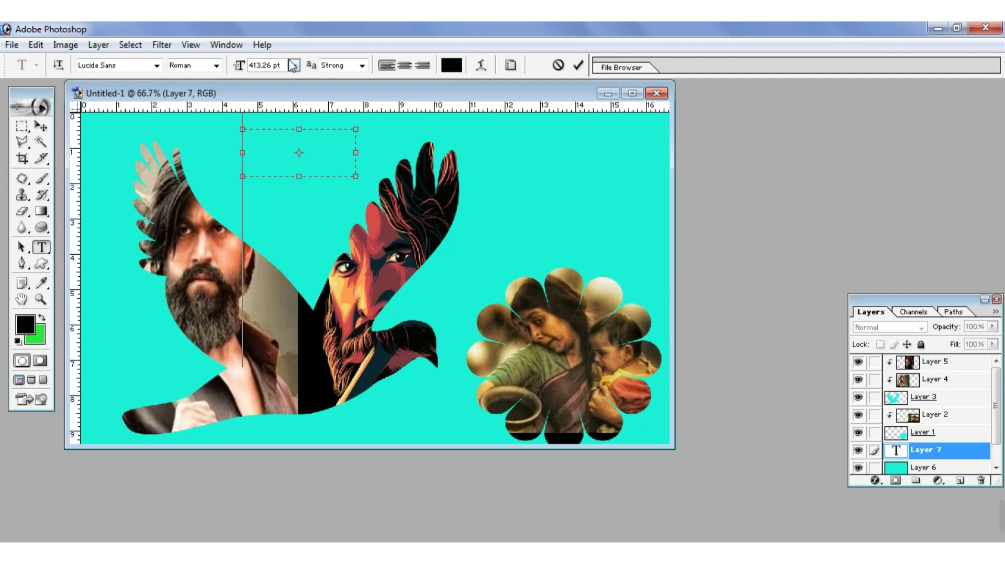
Step: Set the text size to 72 pt, type THANKS in capitals, and commit it
click(294, 65)
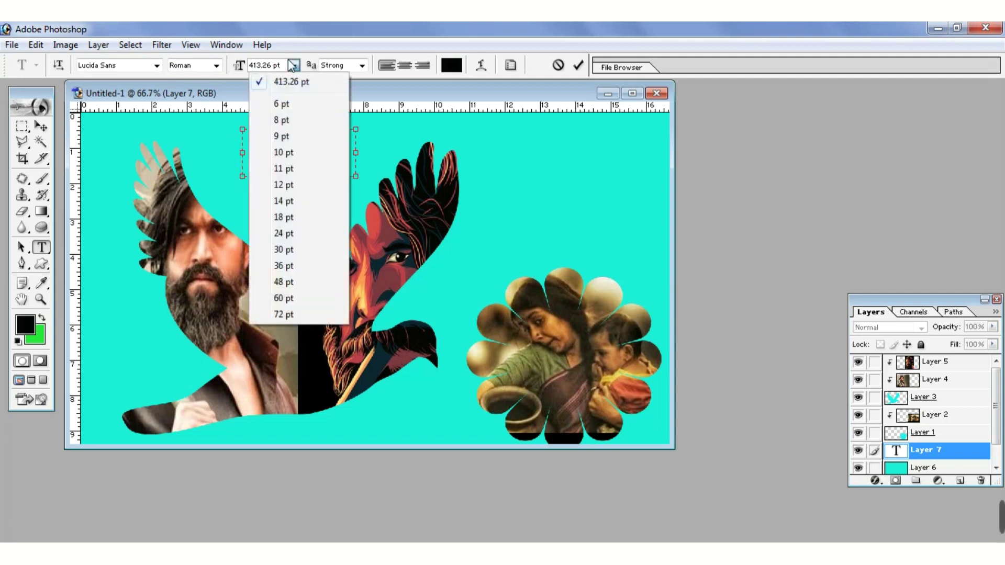
click(283, 315)
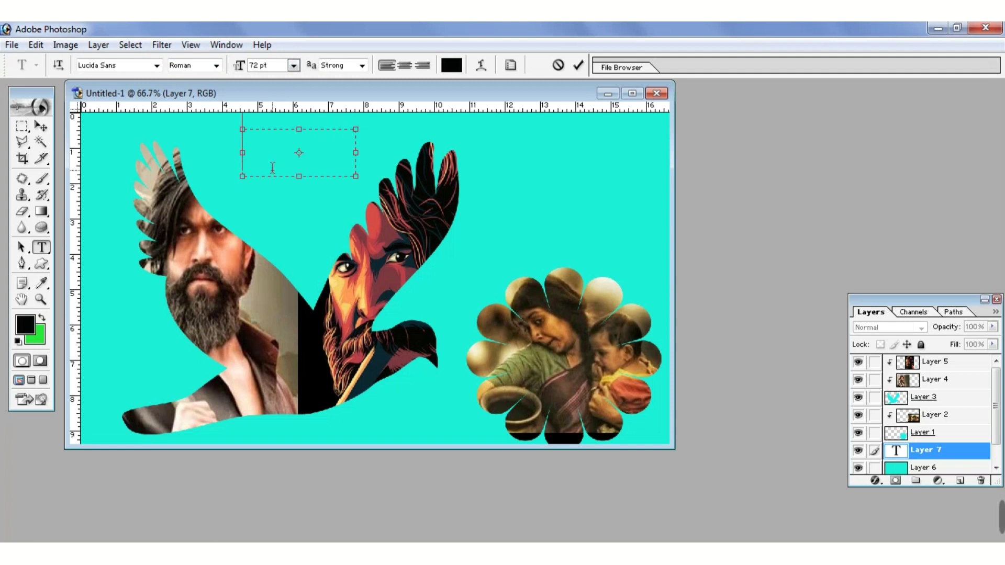
key(Caps_Lock)
text(T)
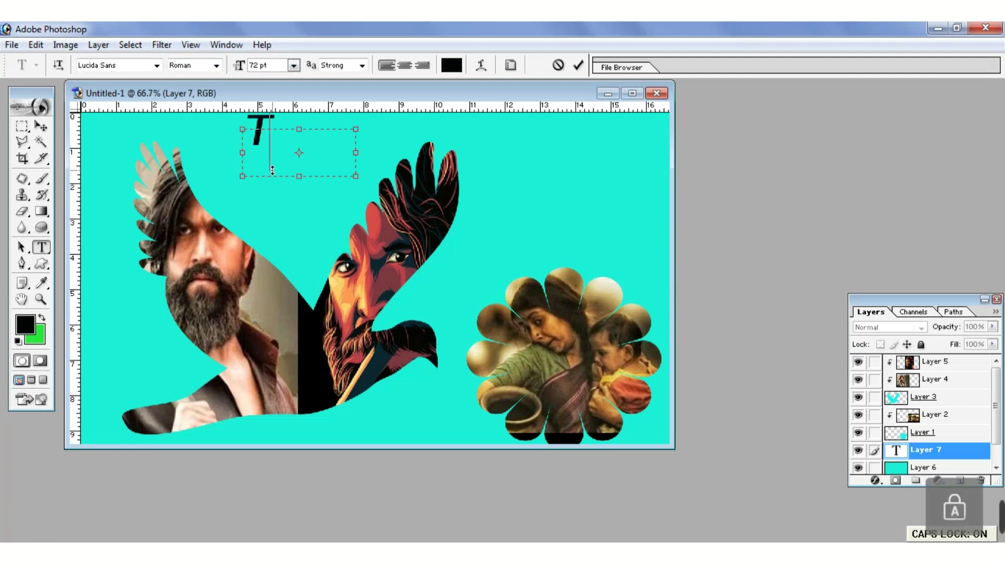
text(HA)
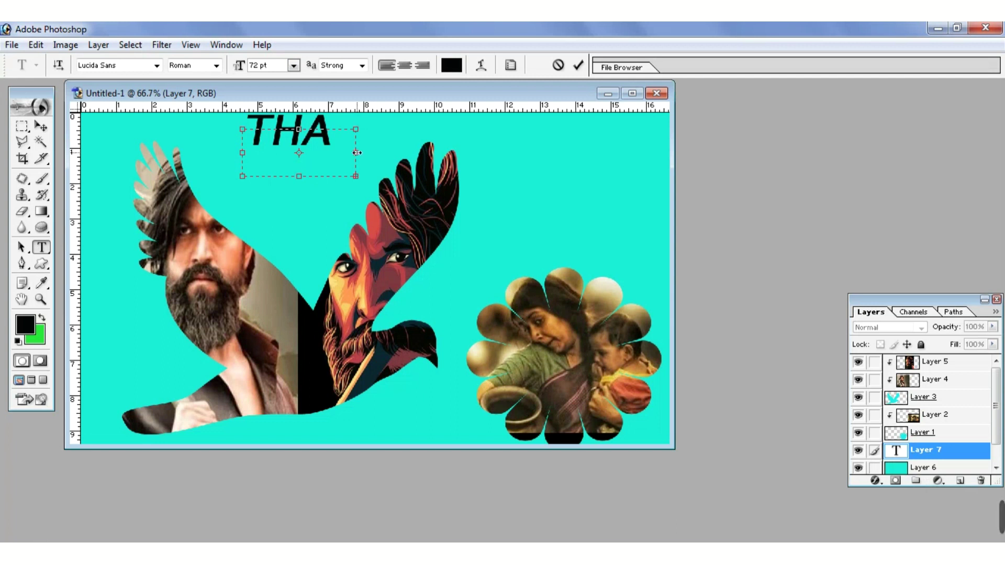
text(NKS)
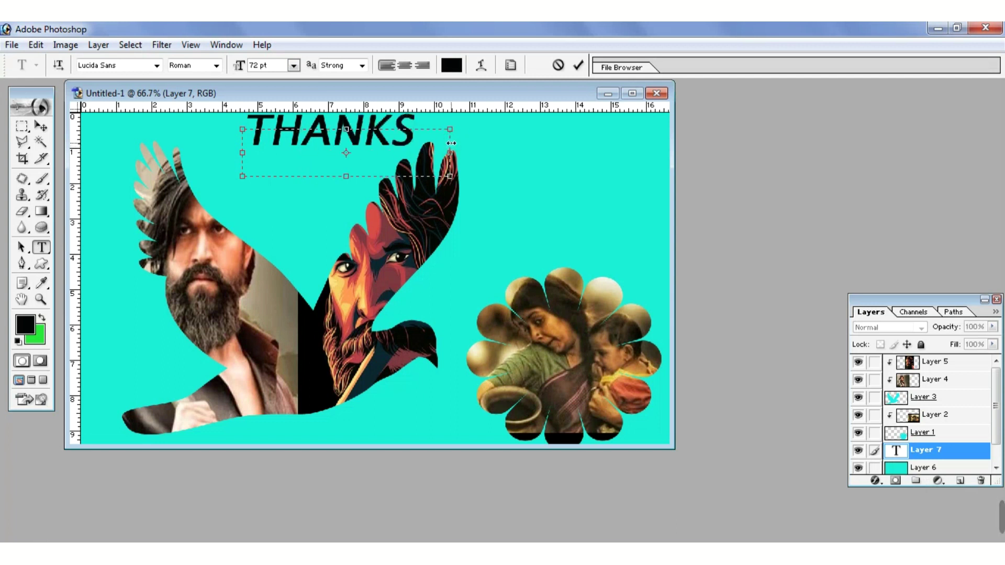
click(578, 65)
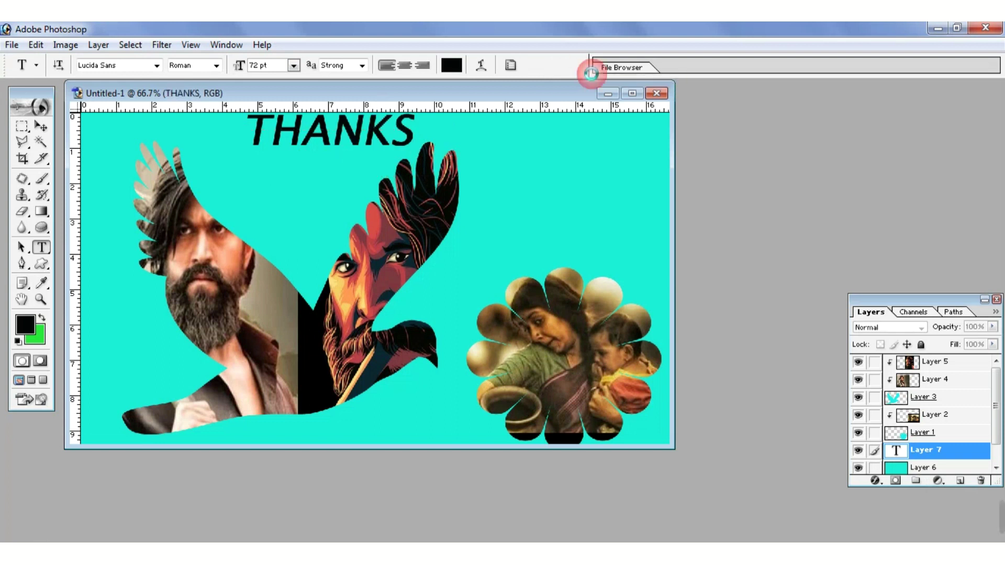